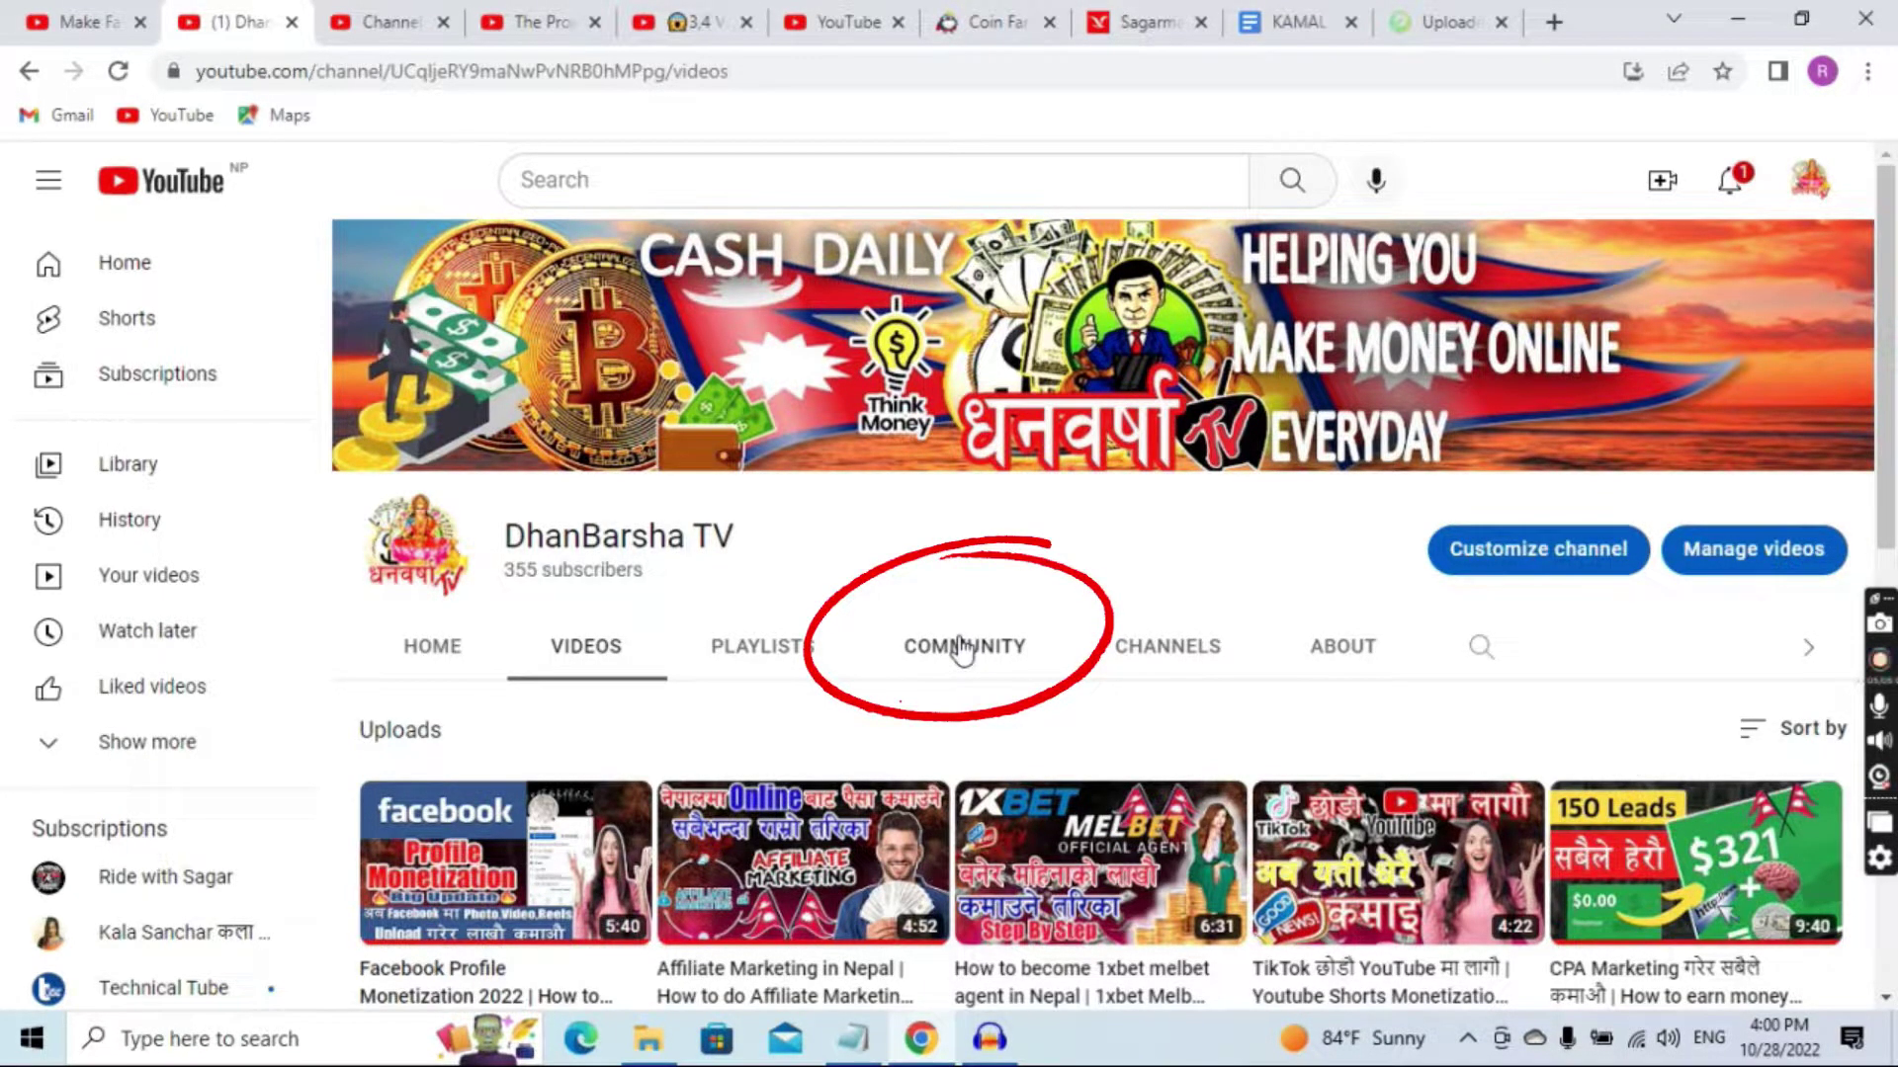
- Open the DhanBarsha TV channel's Community page and look through its published posts
left_click(962, 648)
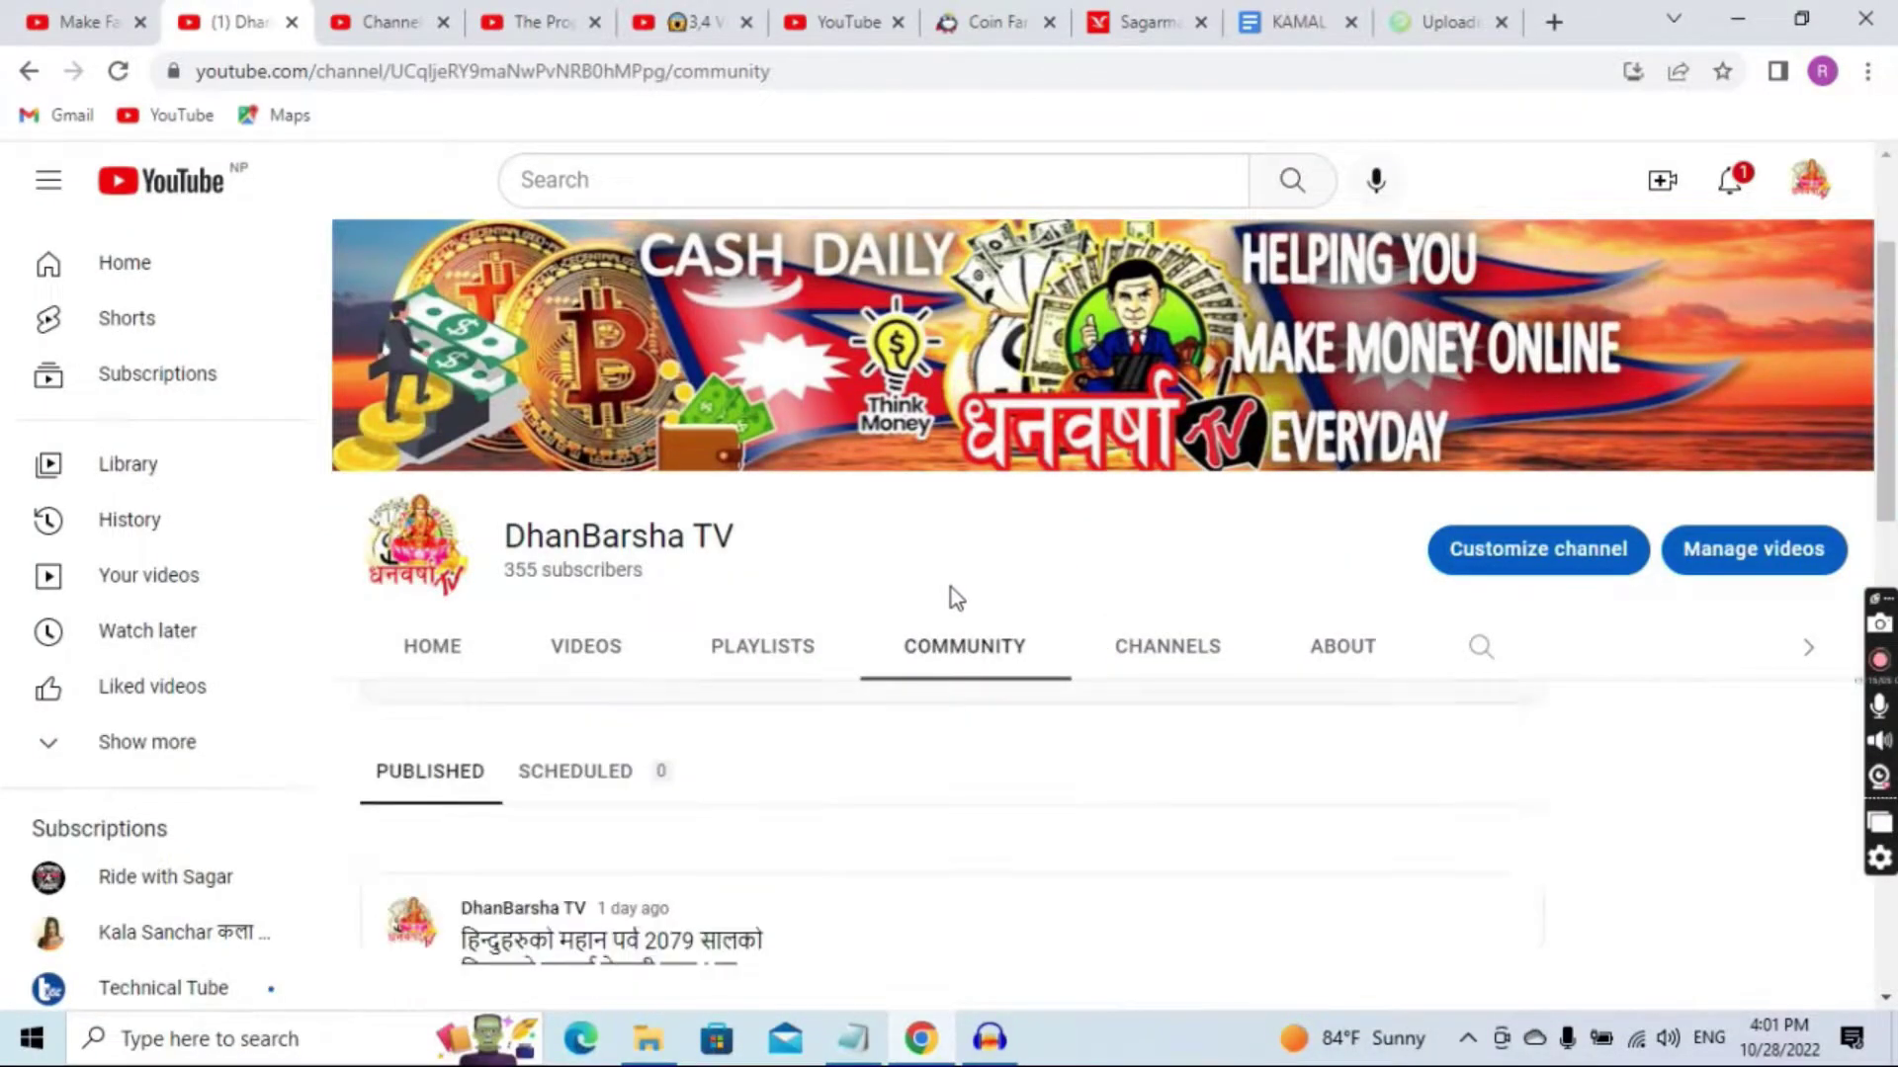
scroll(951, 587, "down", 7)
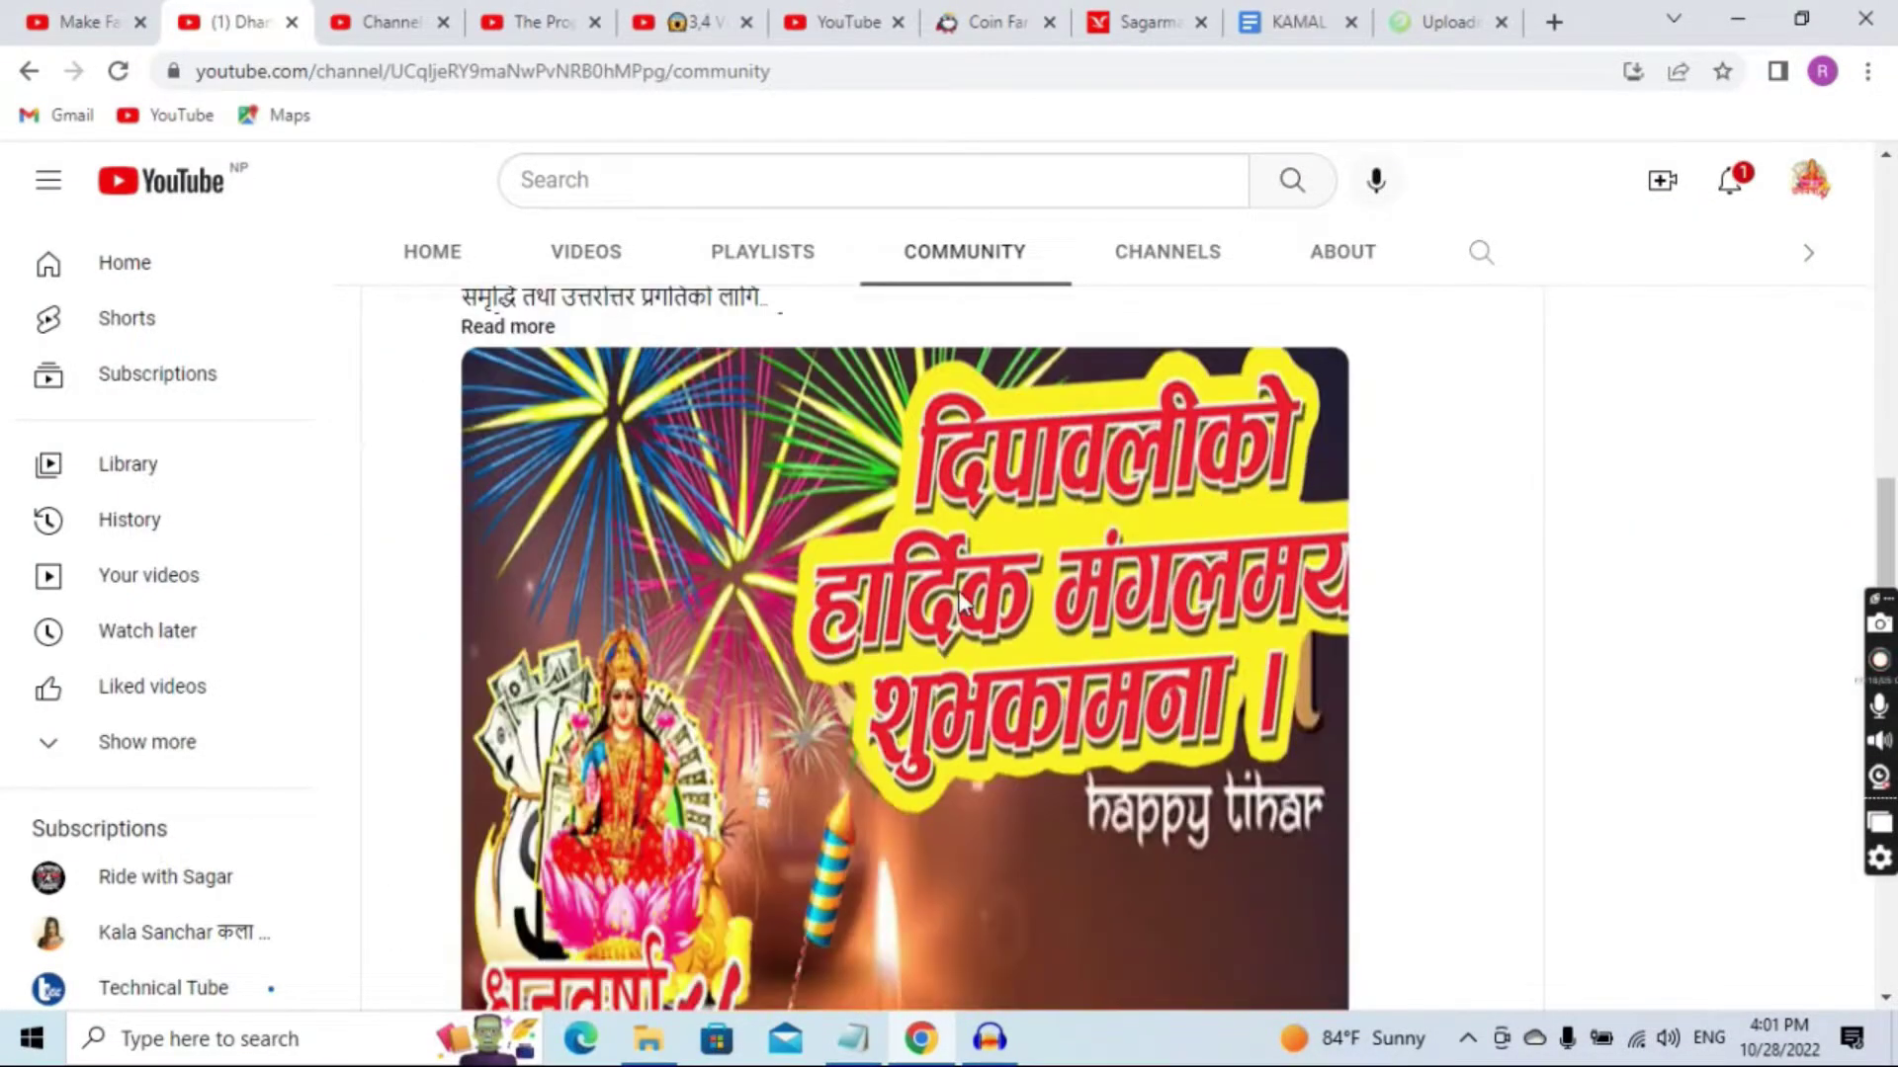
scroll(959, 598, "down", 7)
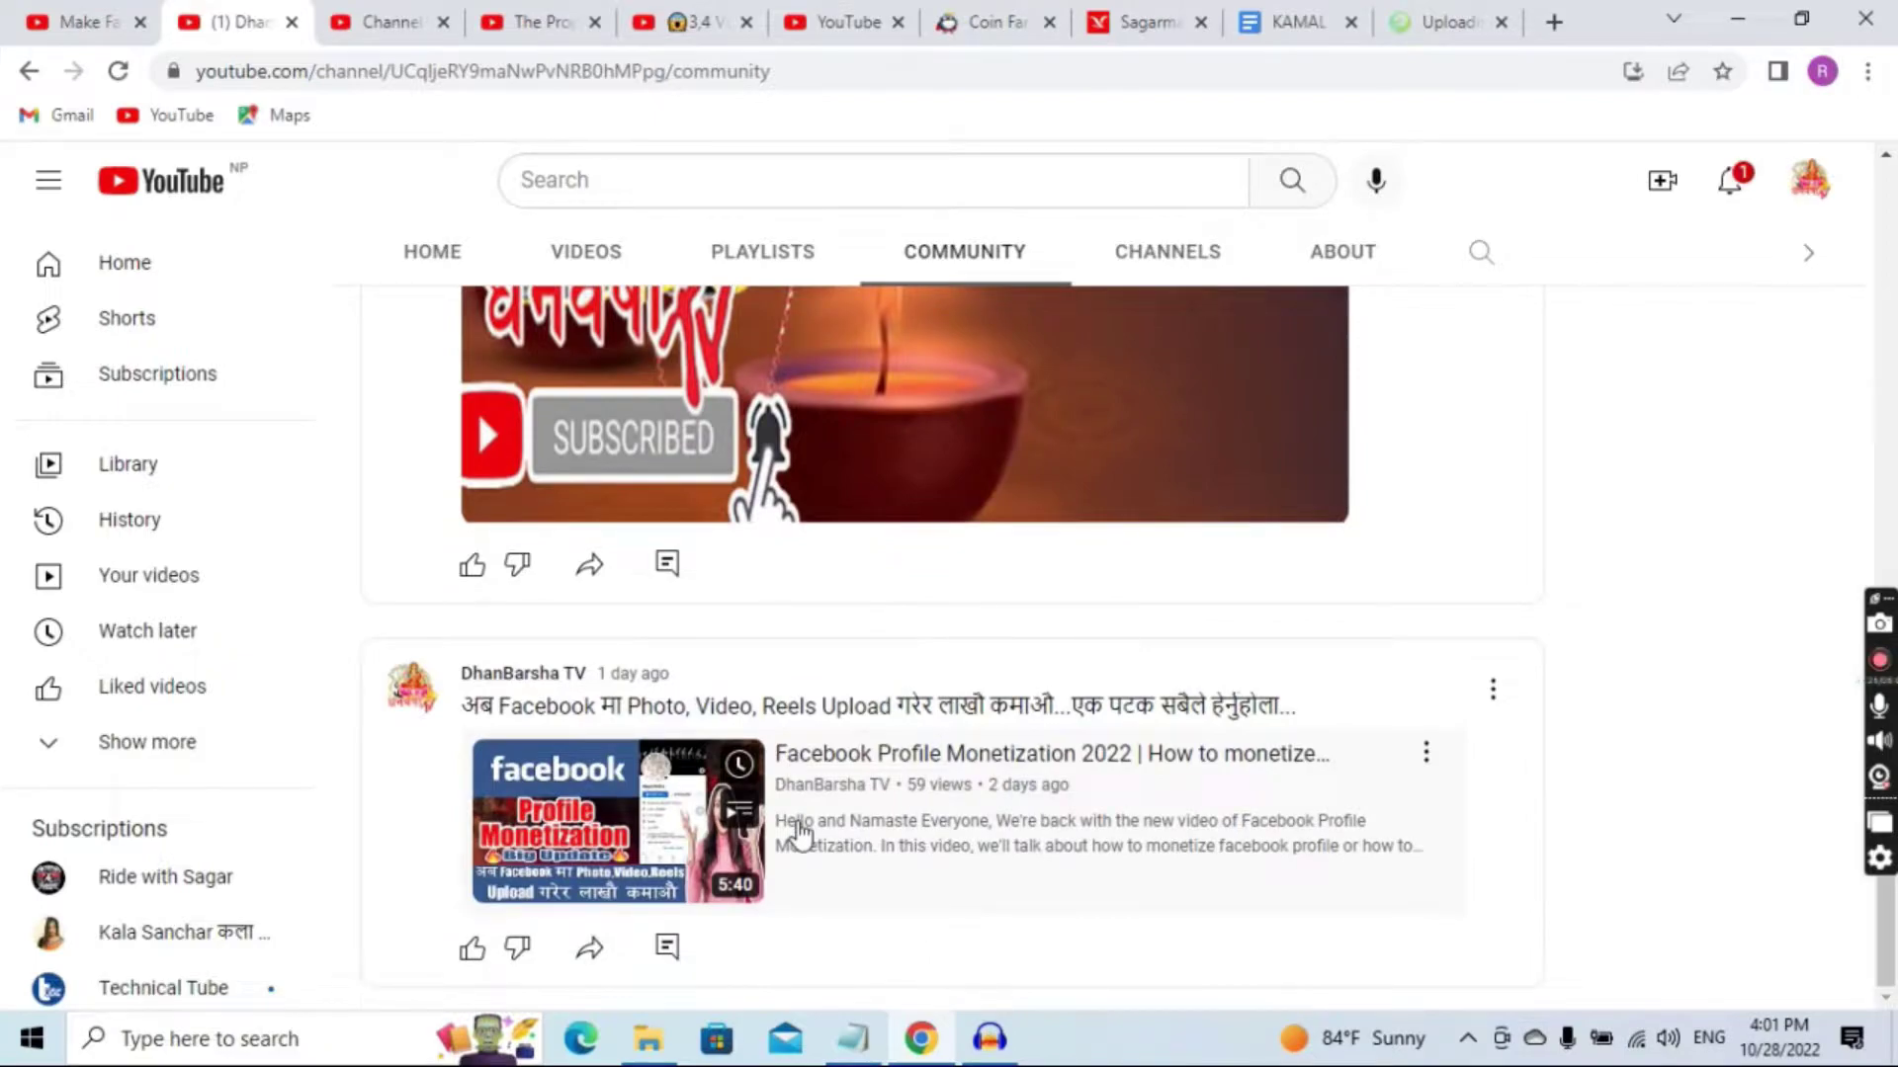
scroll(798, 834, "up", 14)
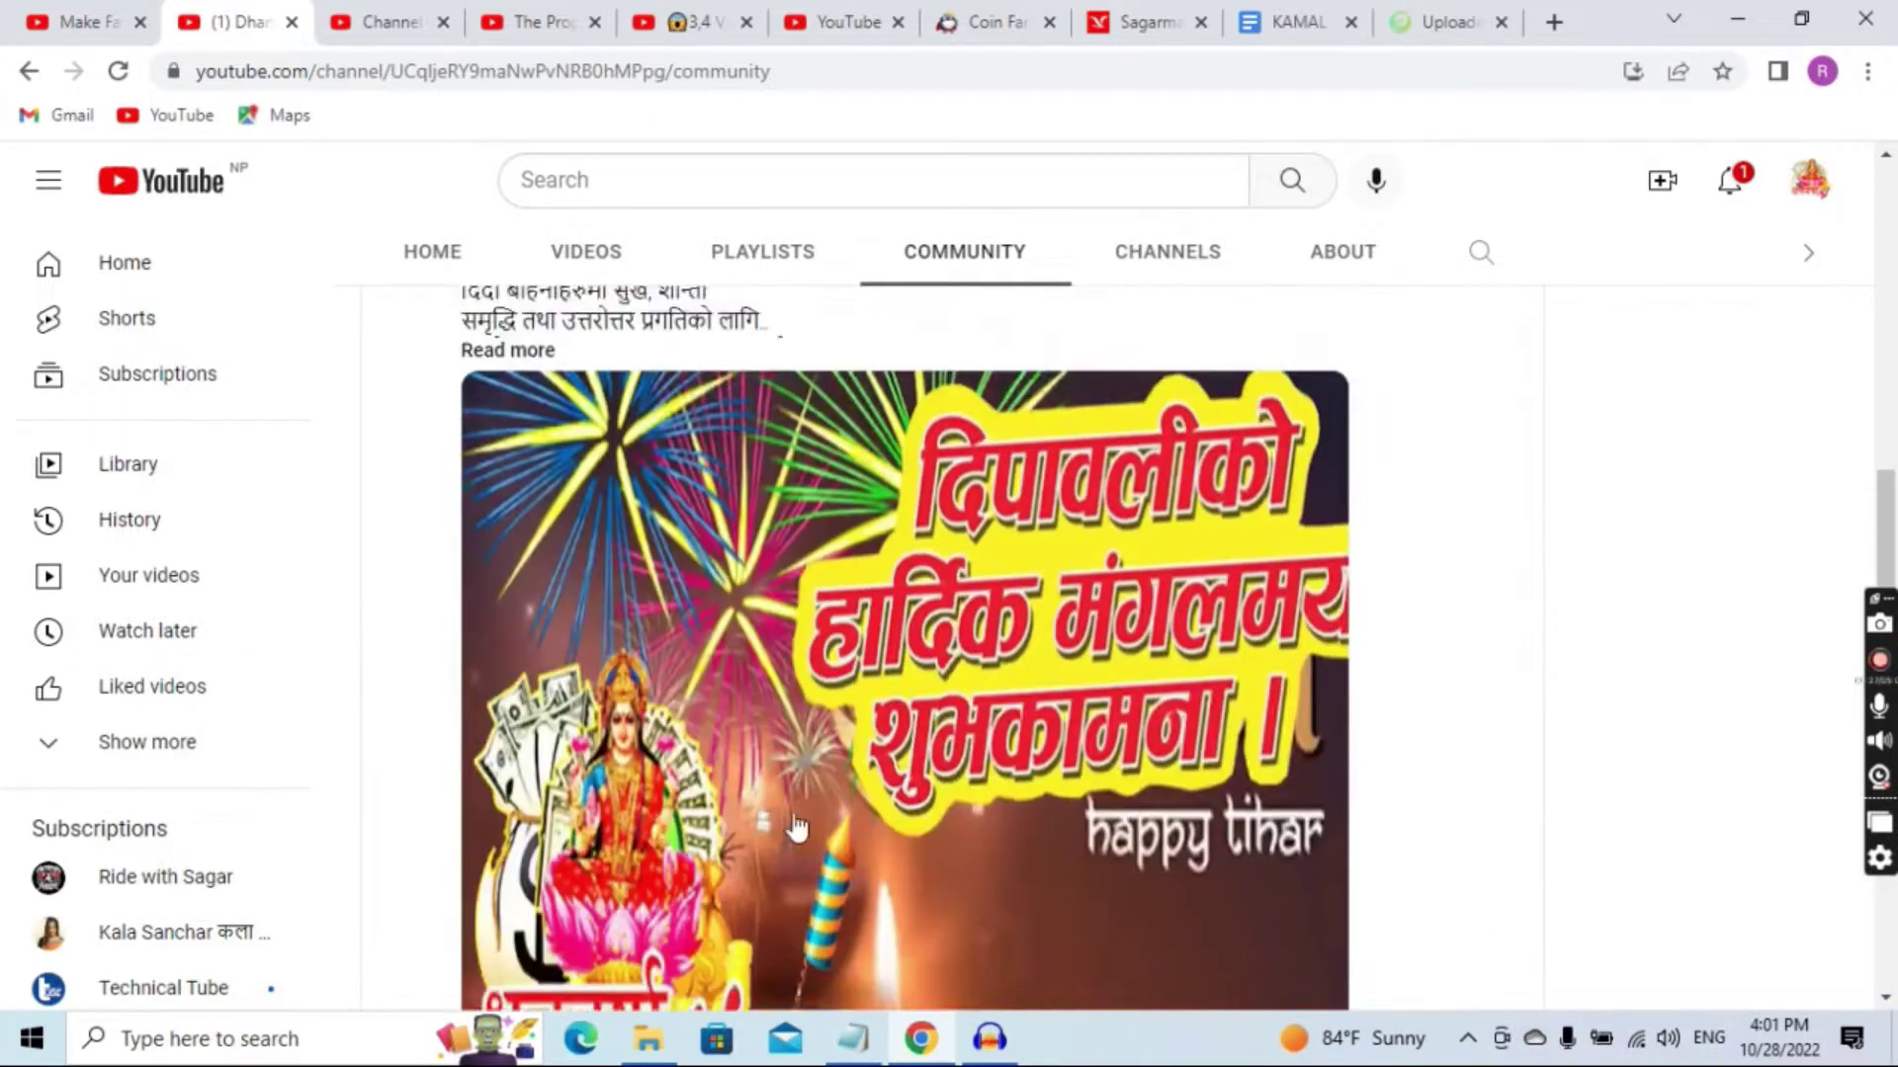
scroll(613, 643, "down", 3)
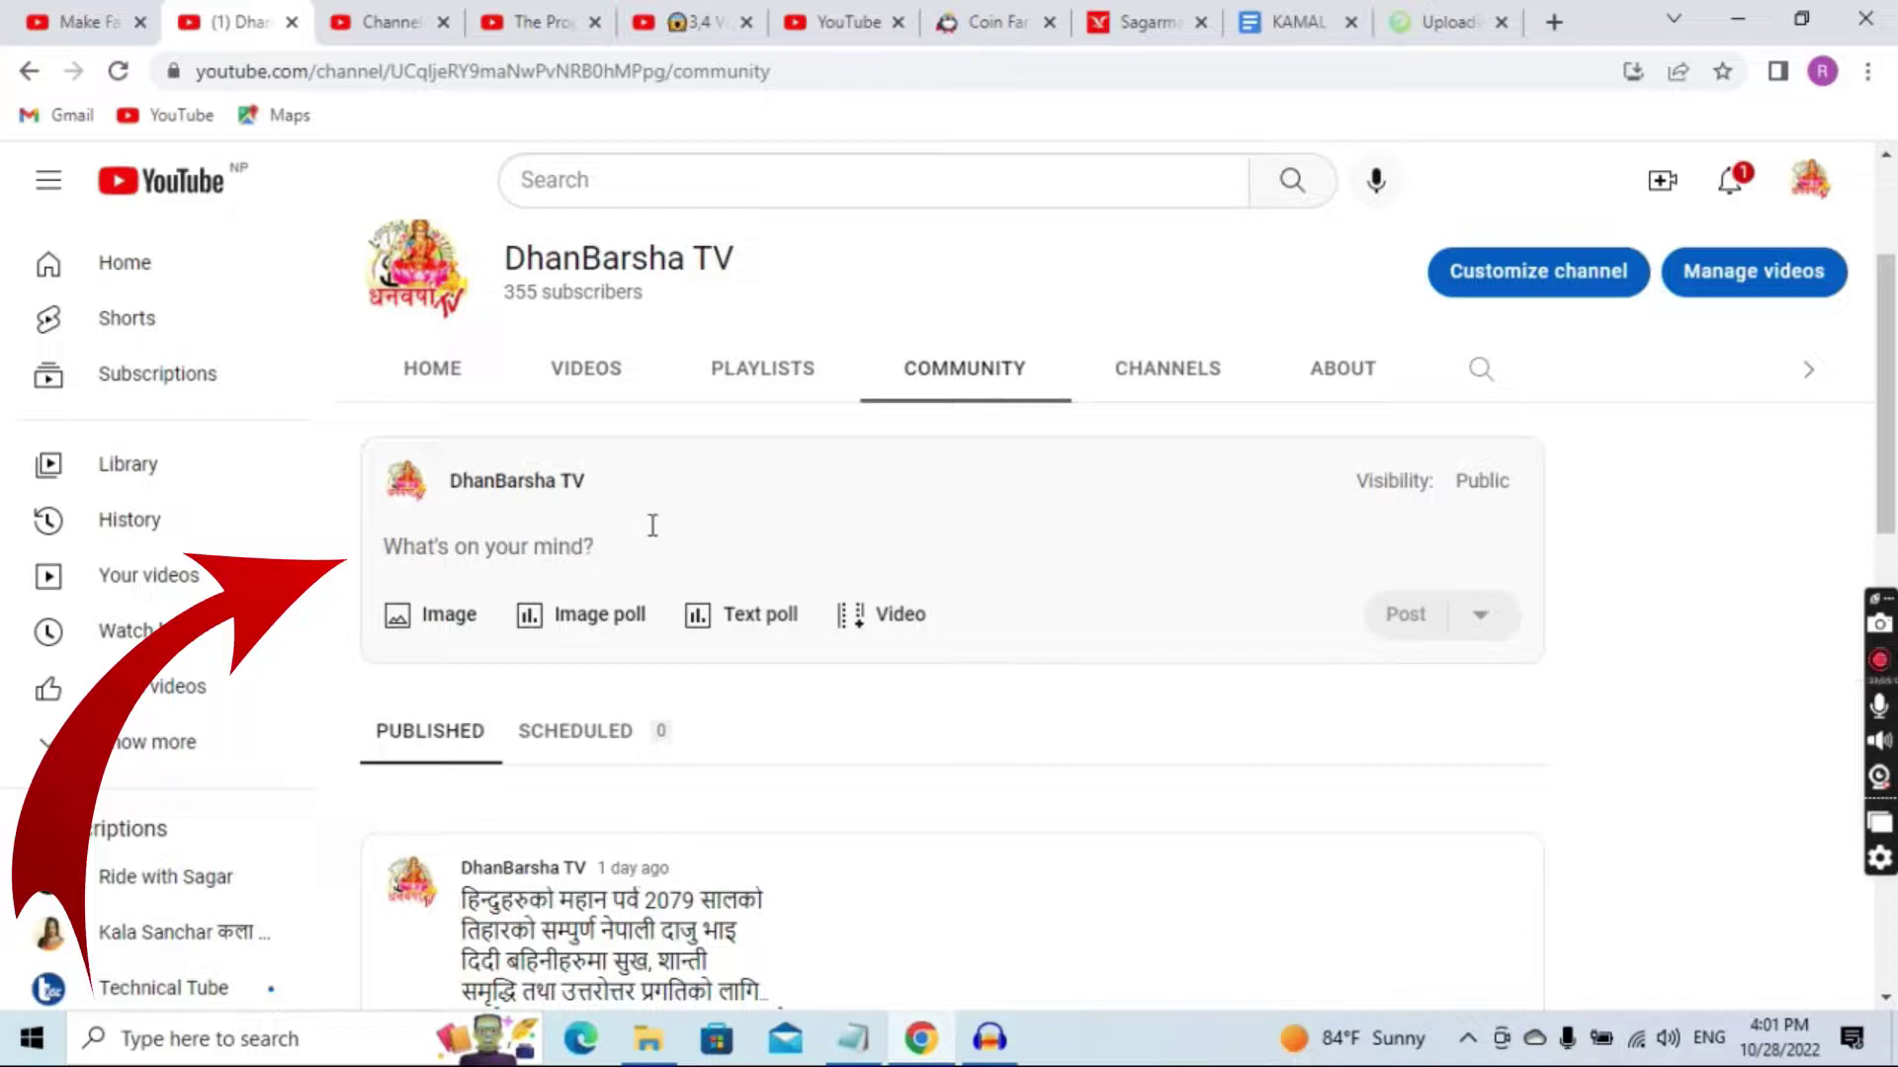
- Start an image post and examine its upload area and image requirements
left_click(423, 615)
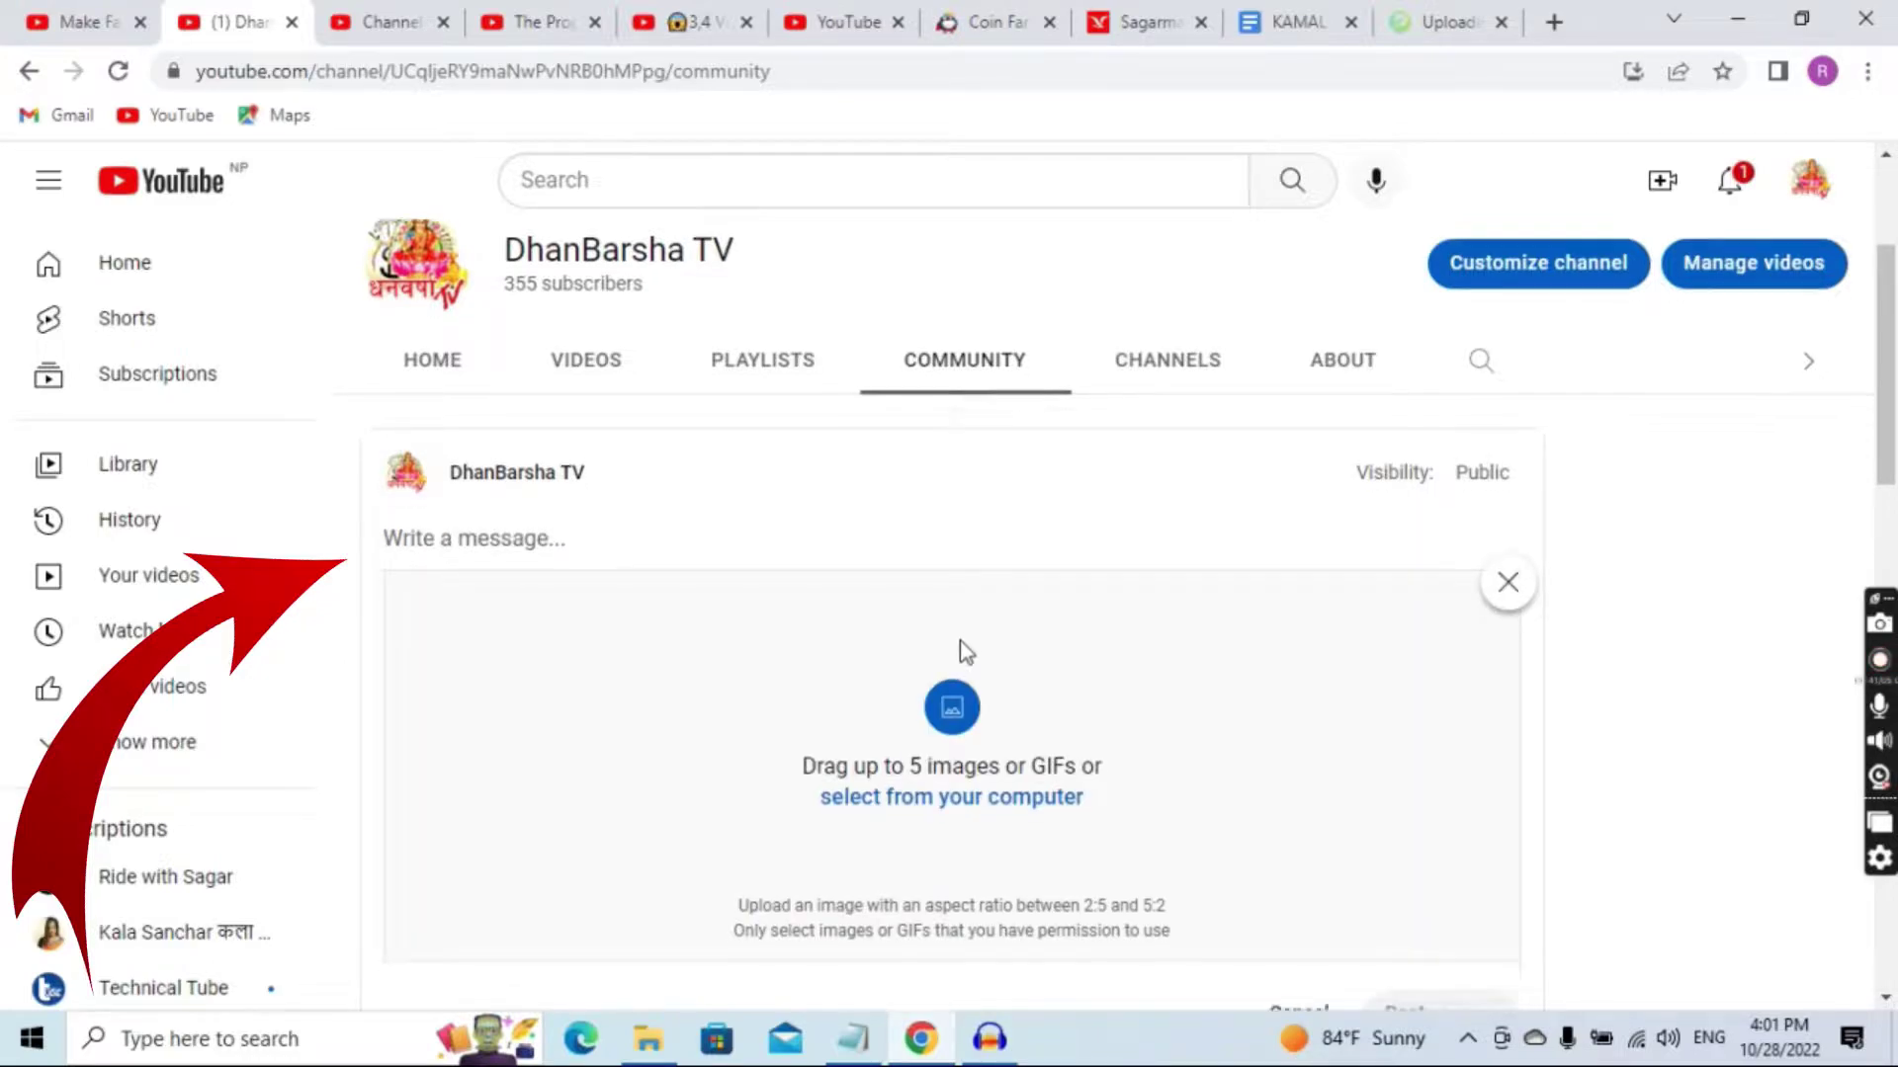
scroll(960, 641, "down", 3)
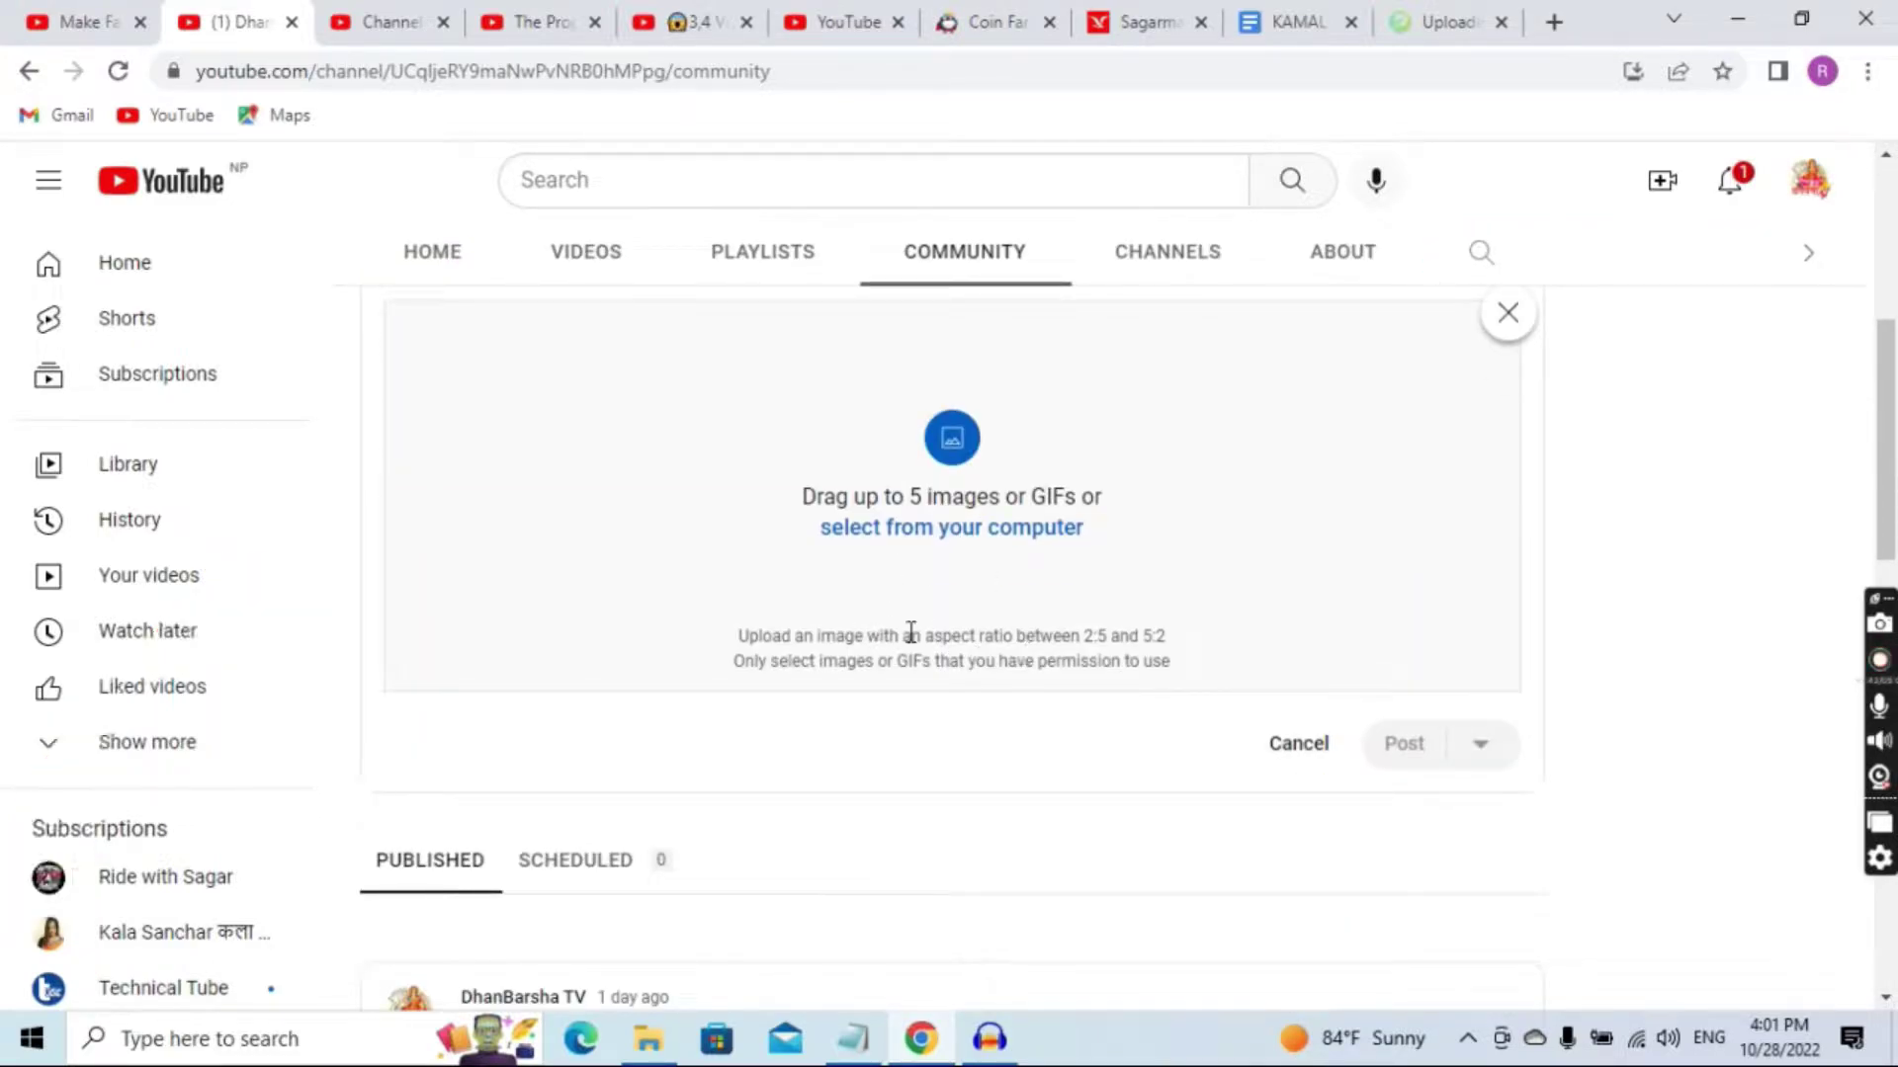
scroll(886, 629, "up", 3)
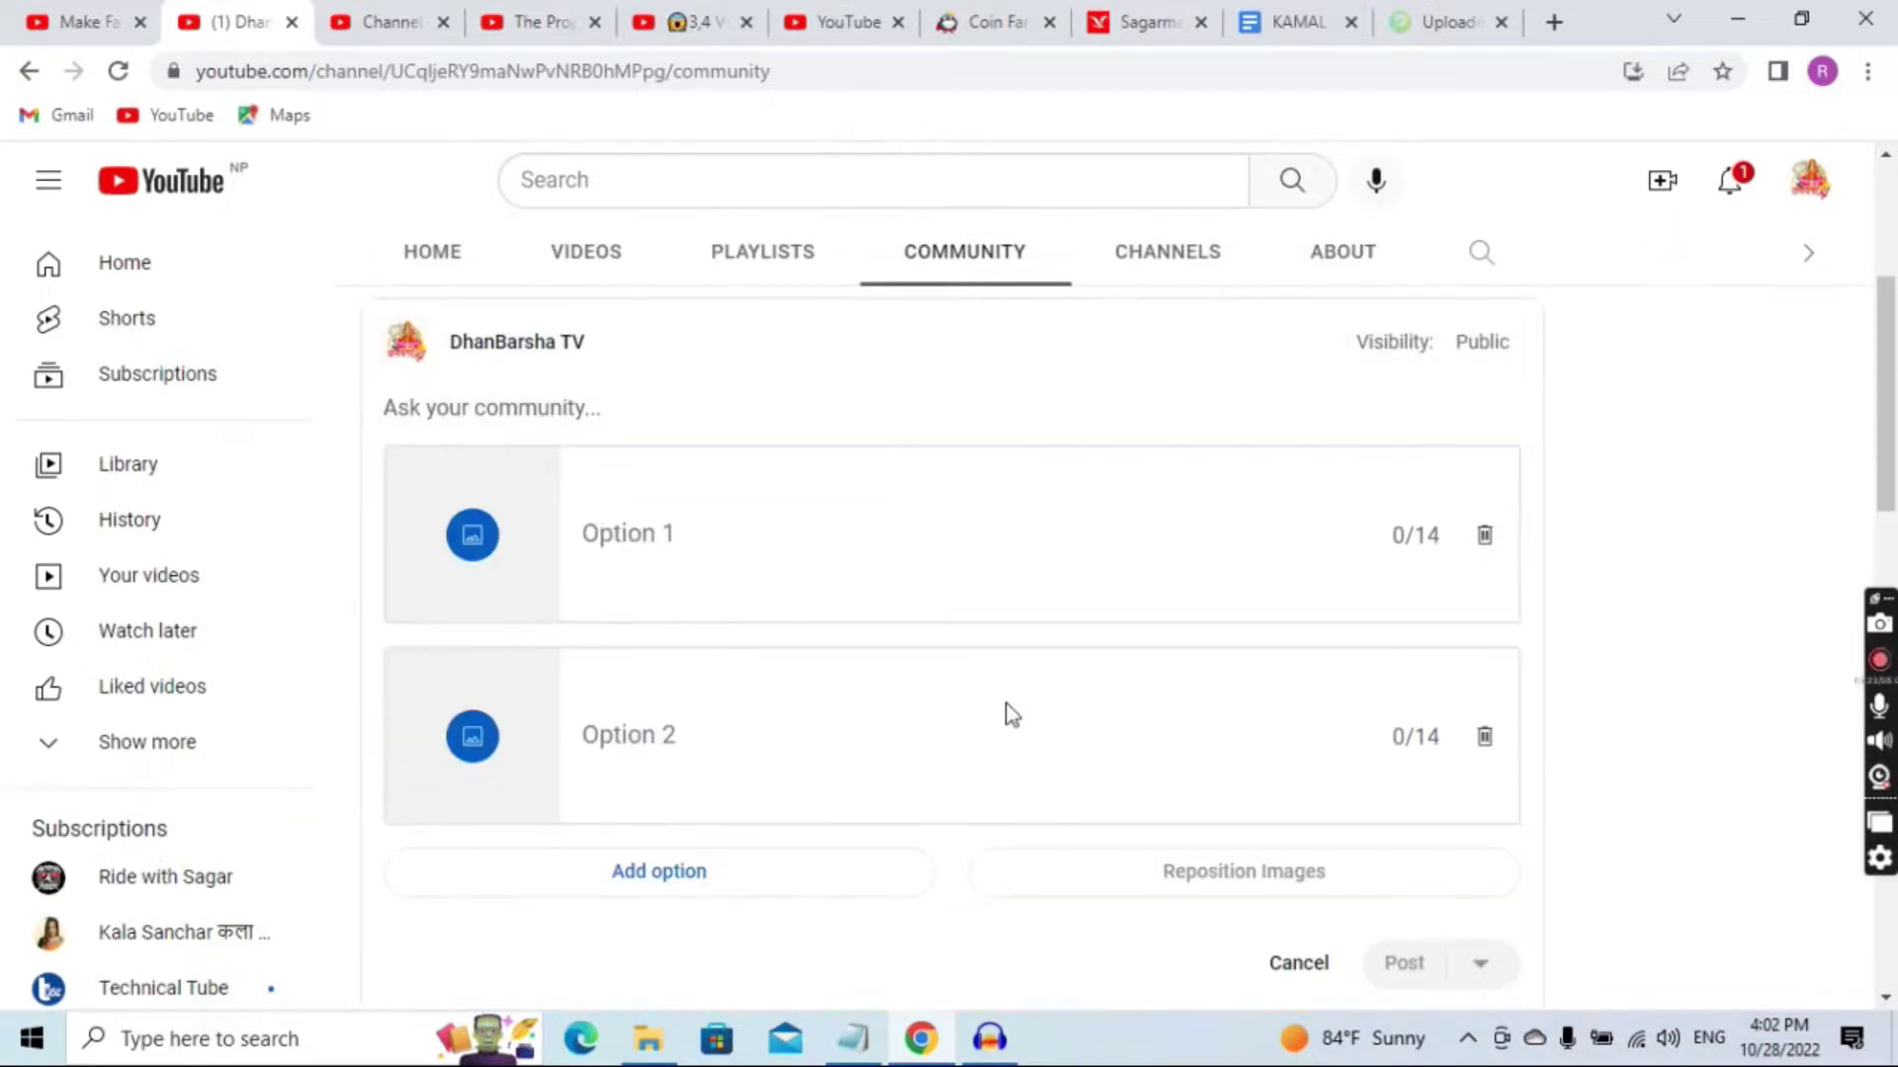
- Examine the image poll form's question field and two picture options, and cancel the poll
scroll(991, 627, "up", 4)
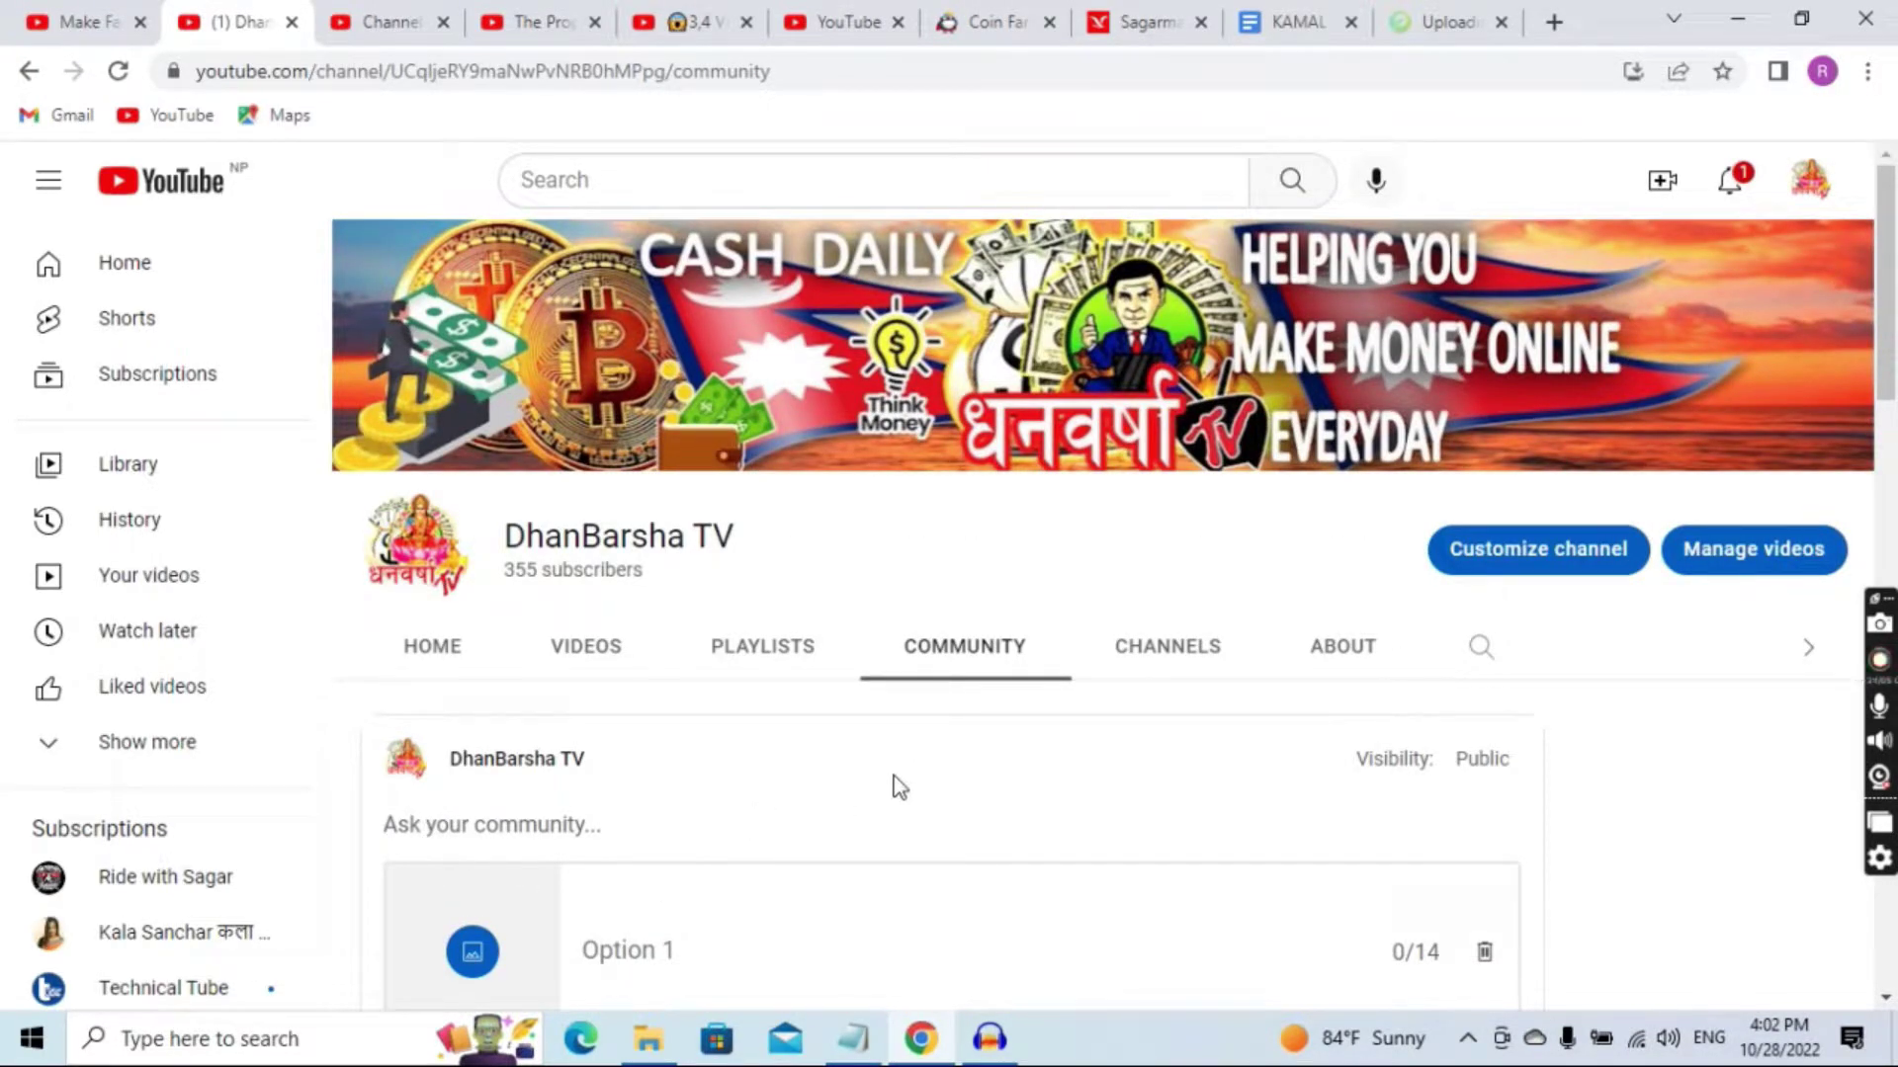
left_click(889, 814)
scroll(689, 816, "down", 3)
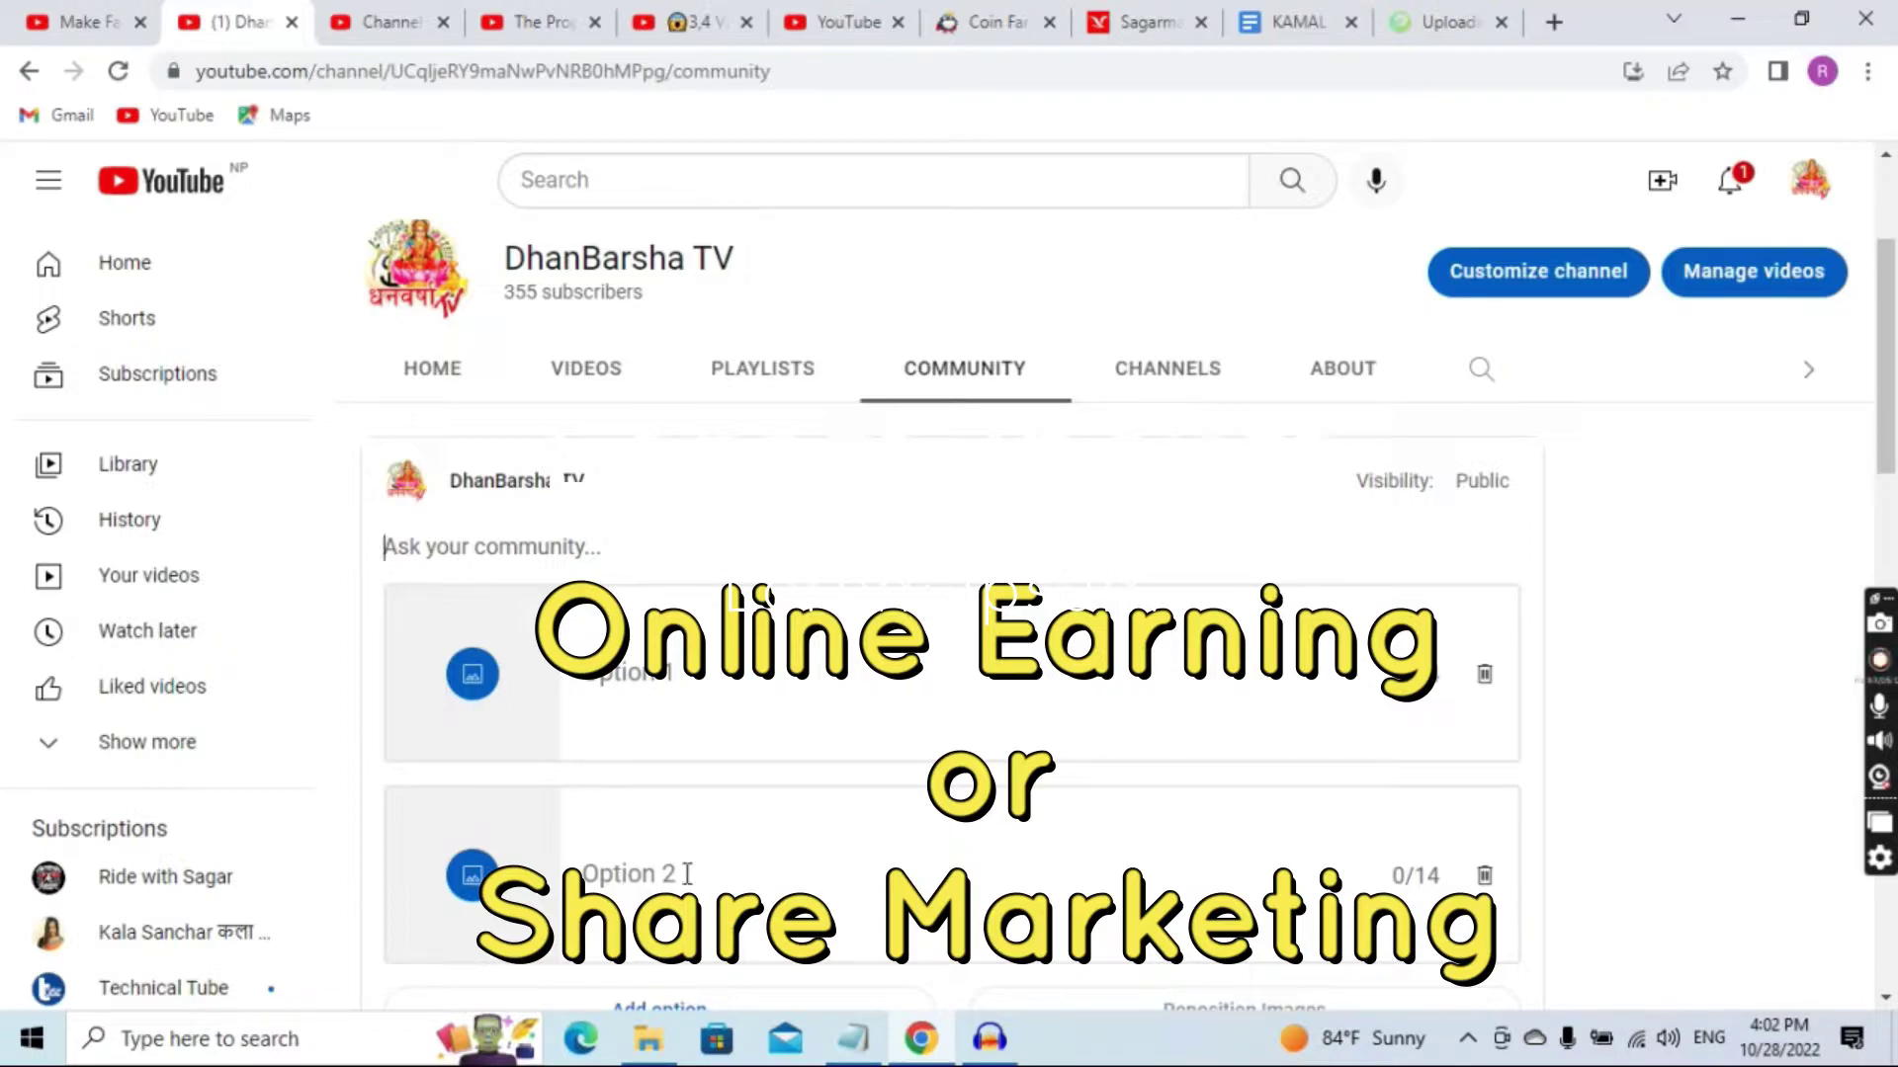
scroll(738, 821, "up", 3)
scroll(786, 796, "down", 4)
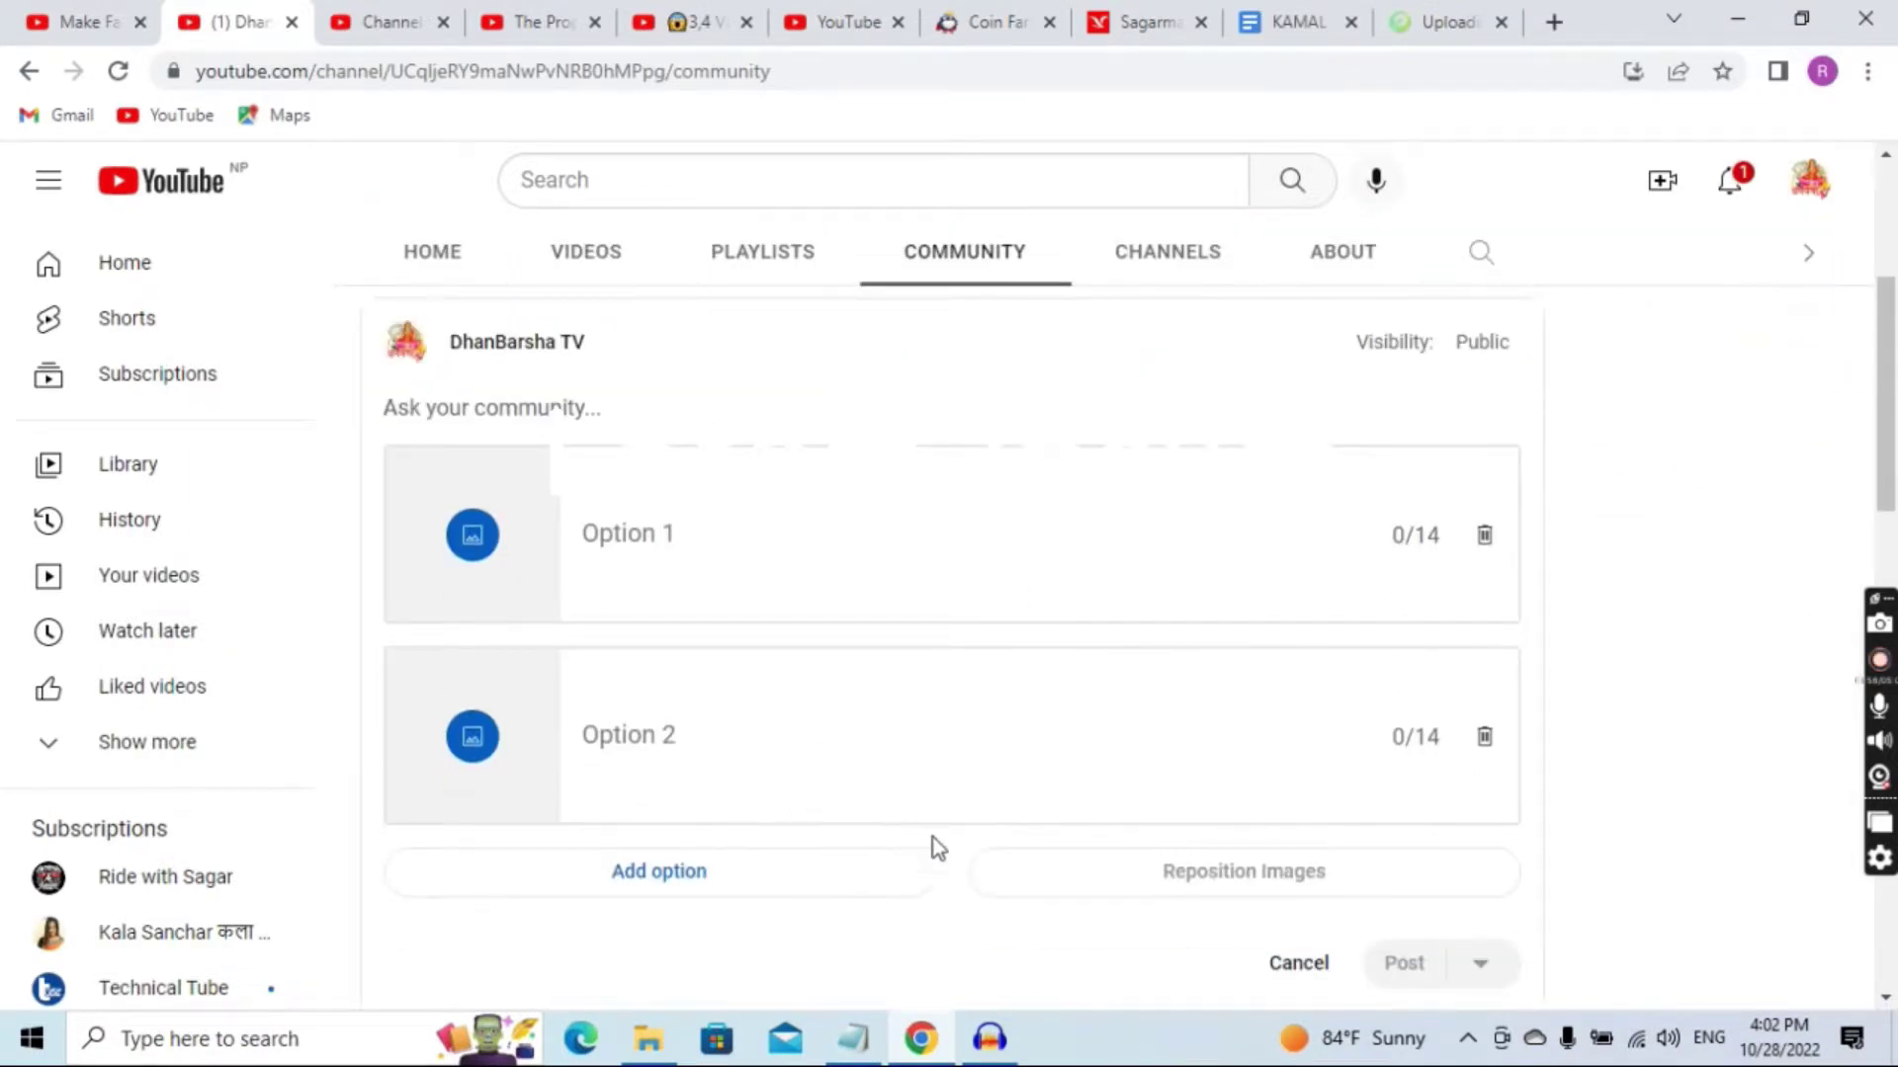
left_click(1285, 965)
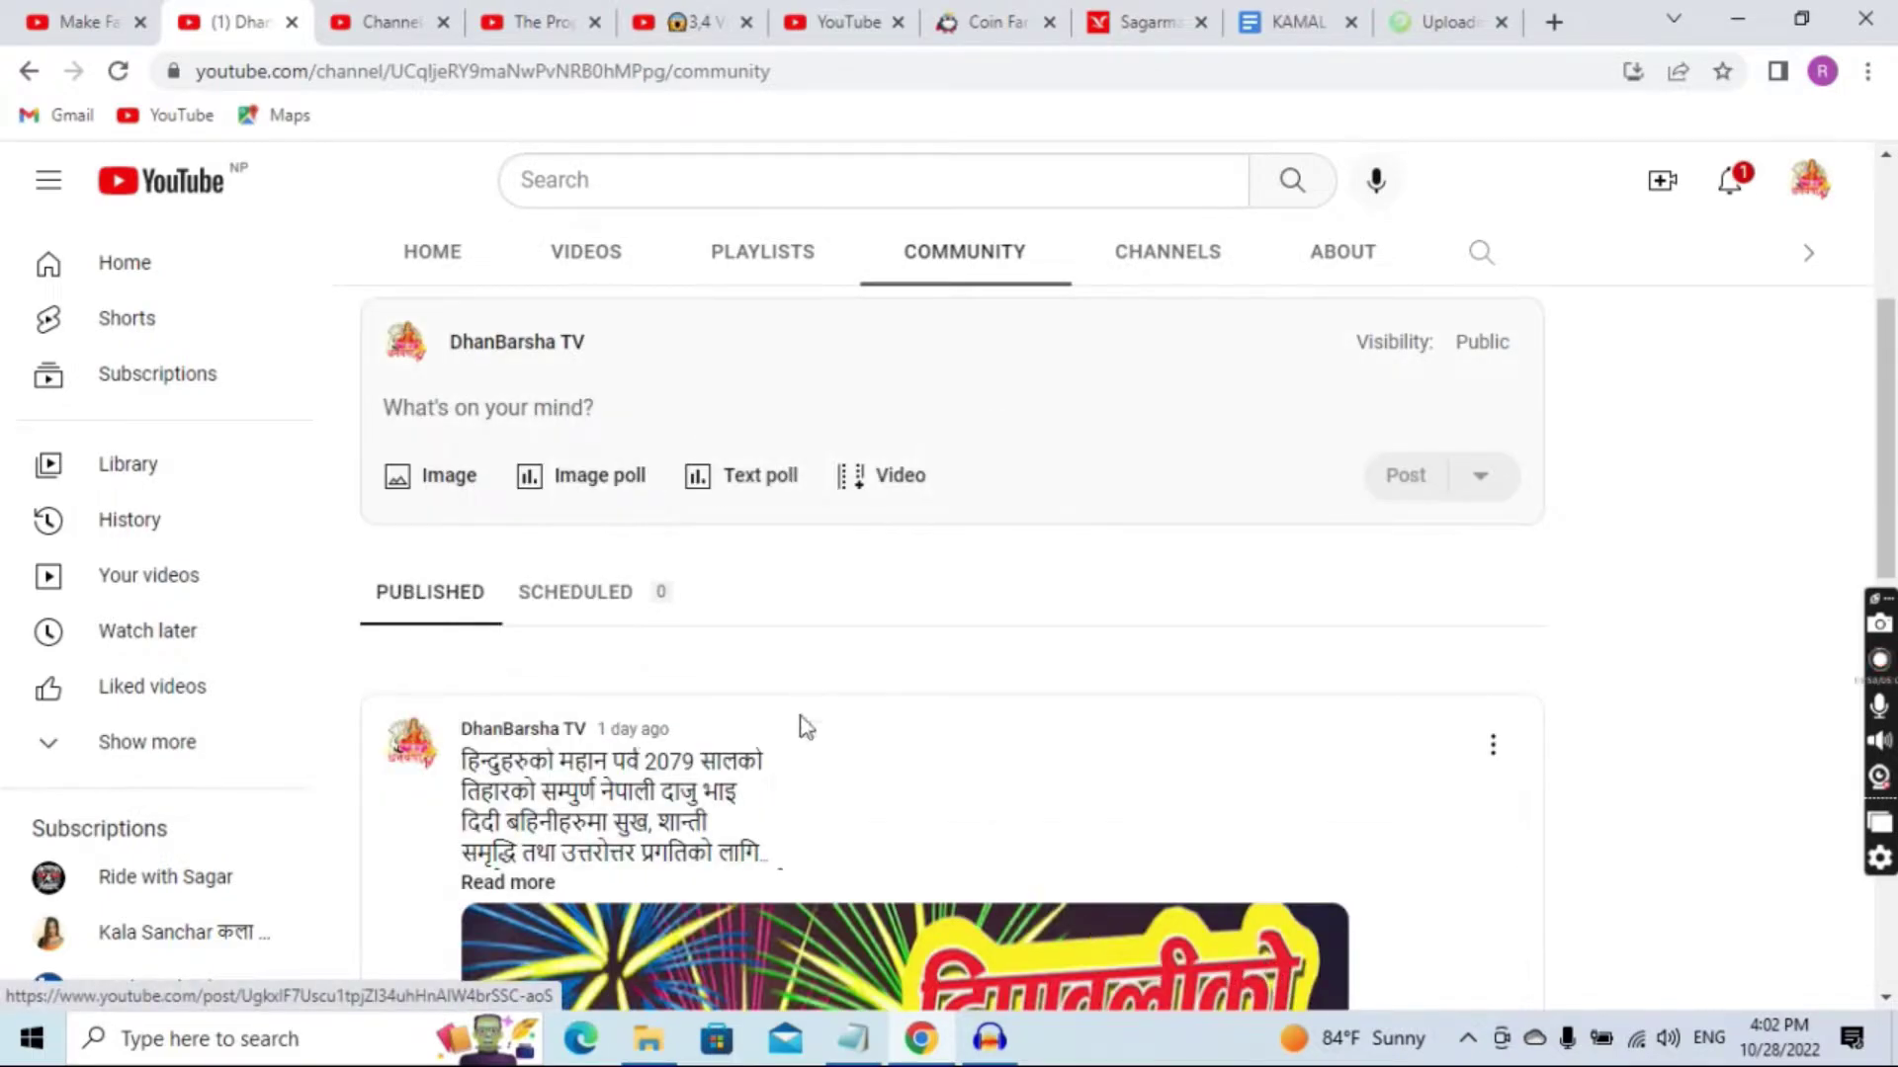
- Open a text poll, examine its question and answer option fields, and cancel it
left_click(741, 484)
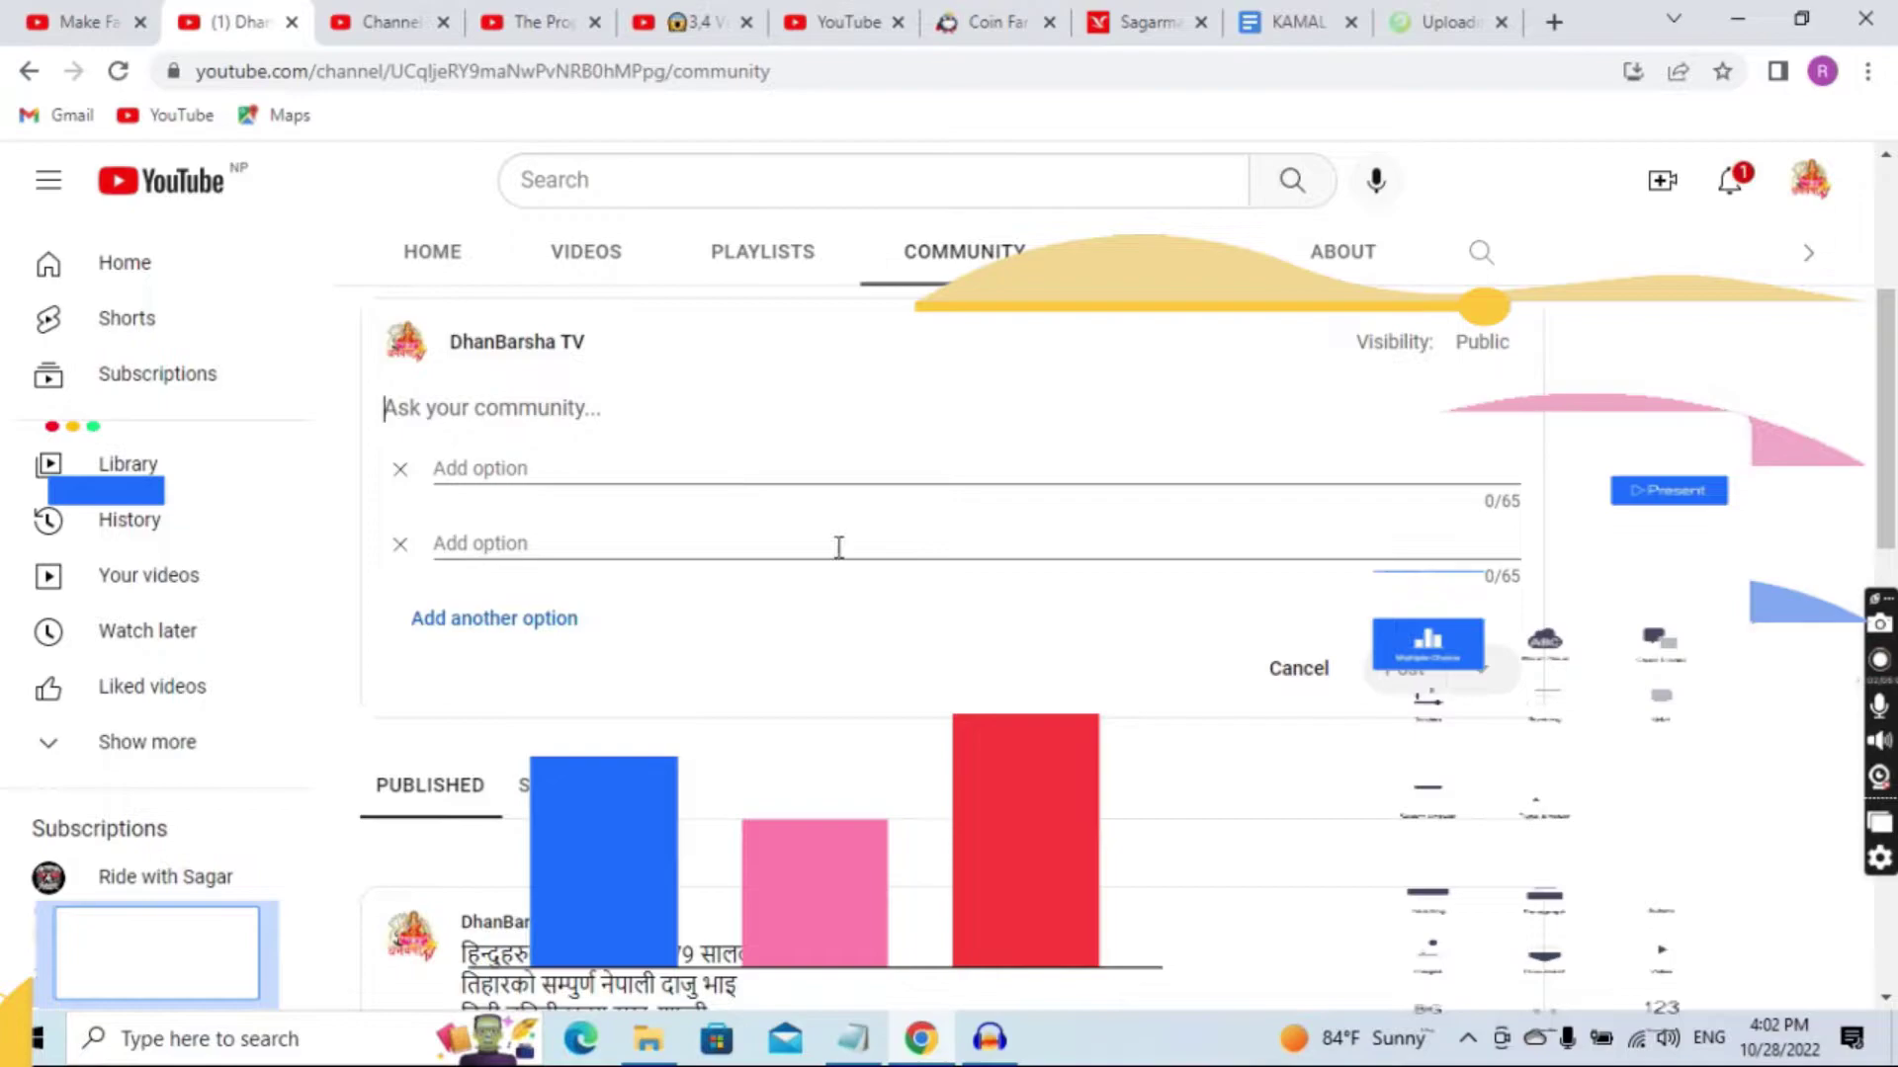
scroll(593, 445, "up", 2)
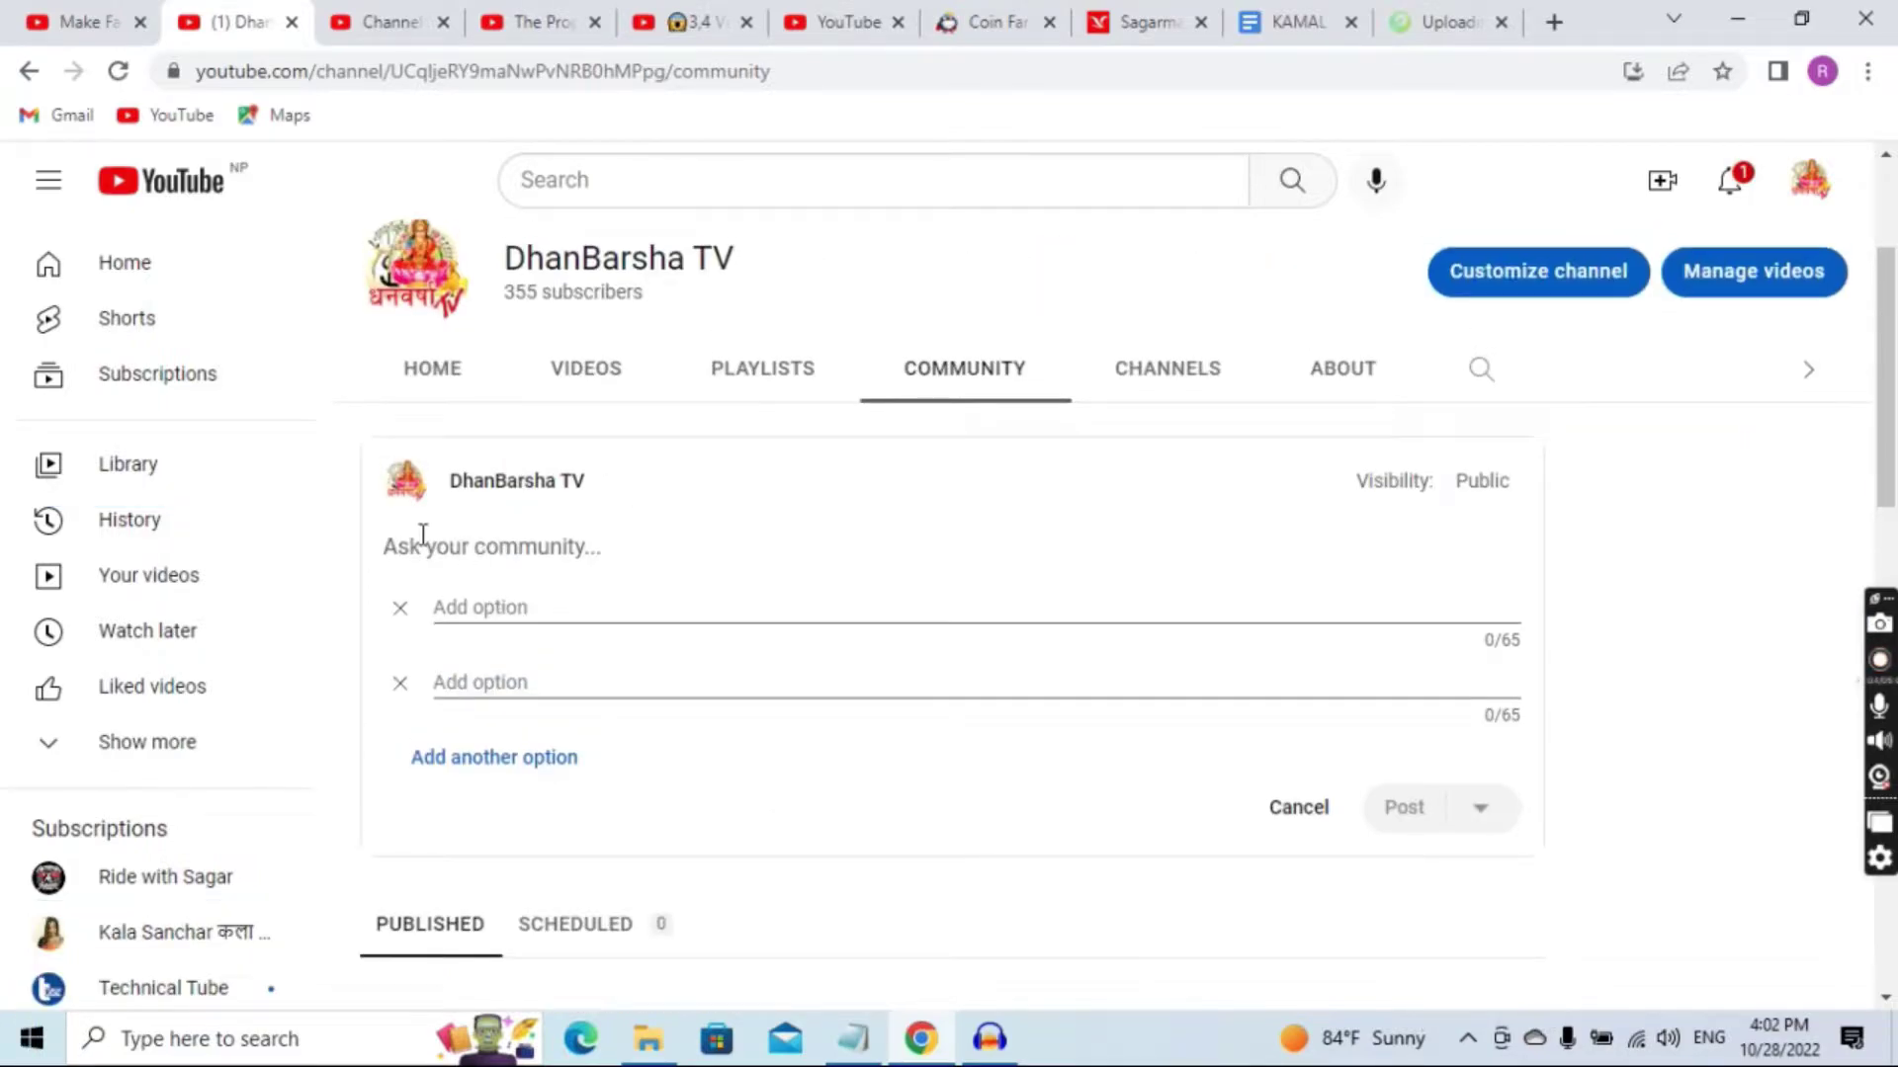
left_click(423, 535)
left_click(552, 676)
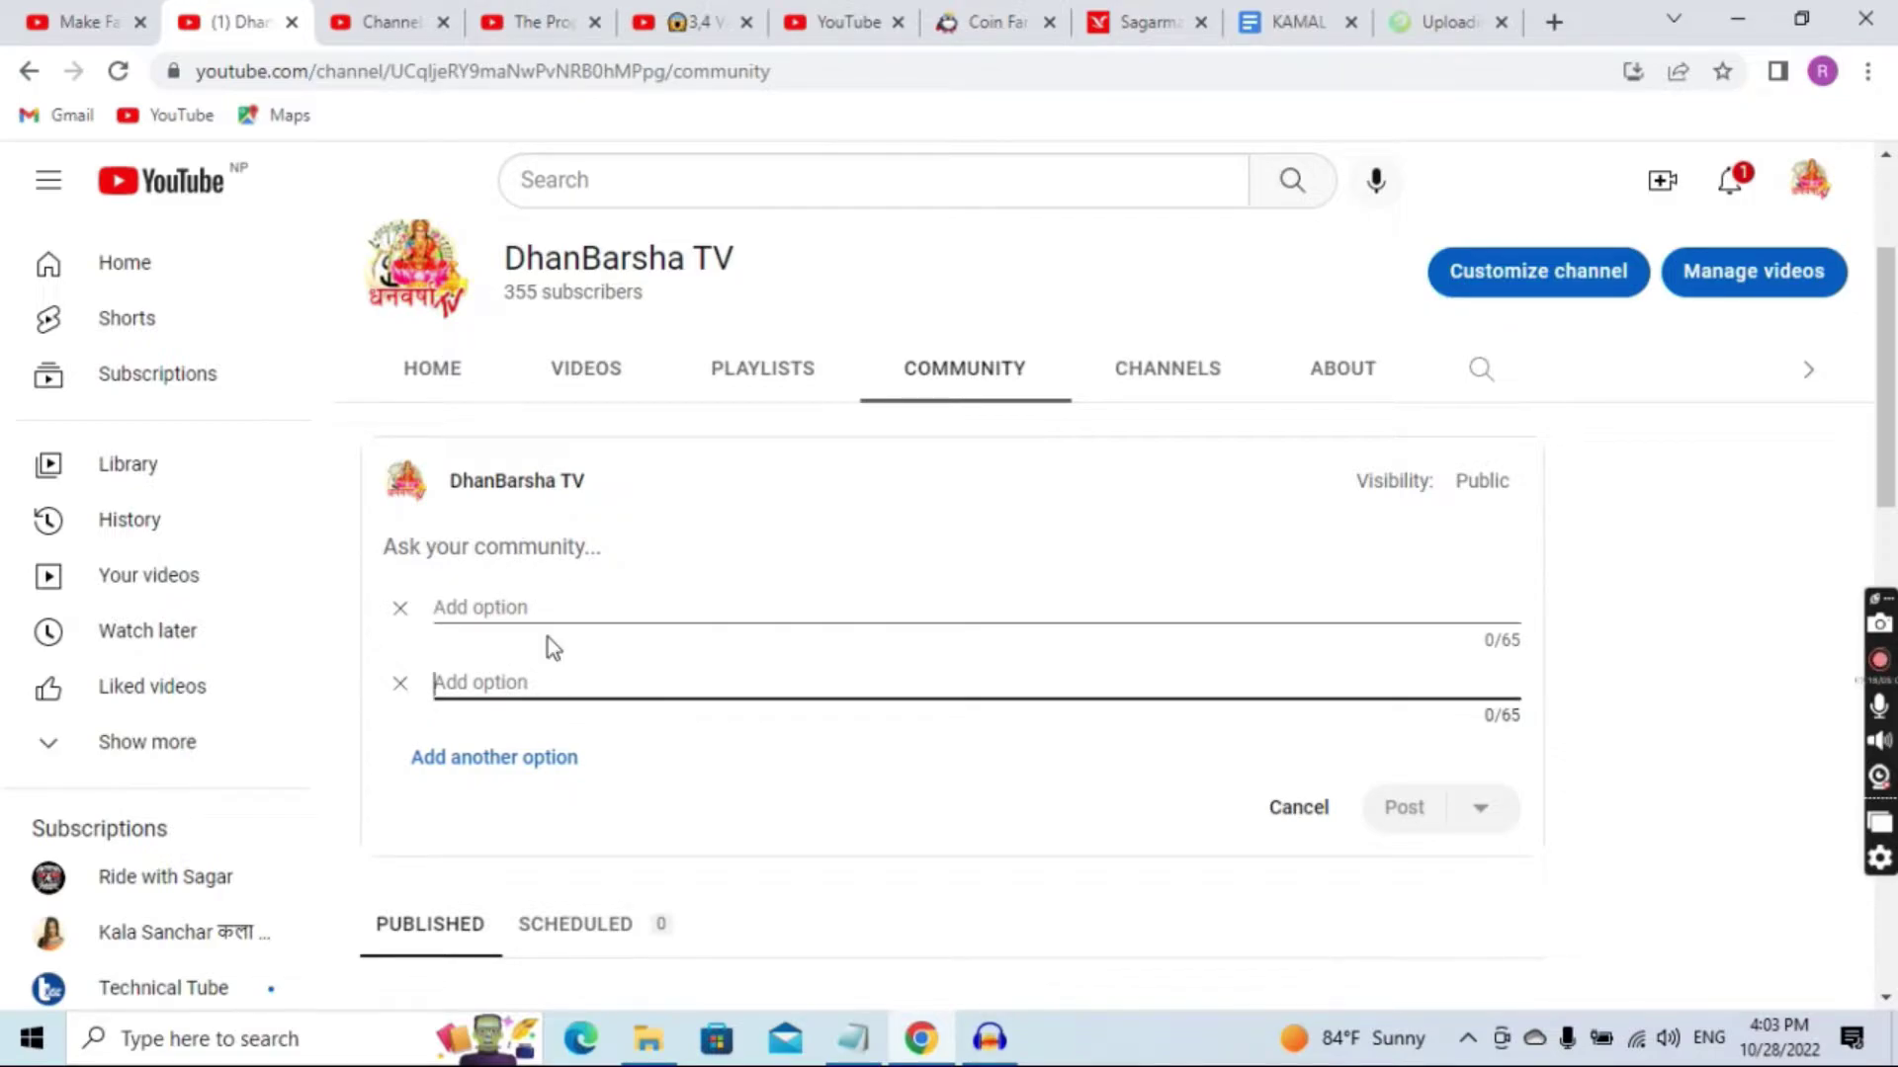
left_click(493, 605)
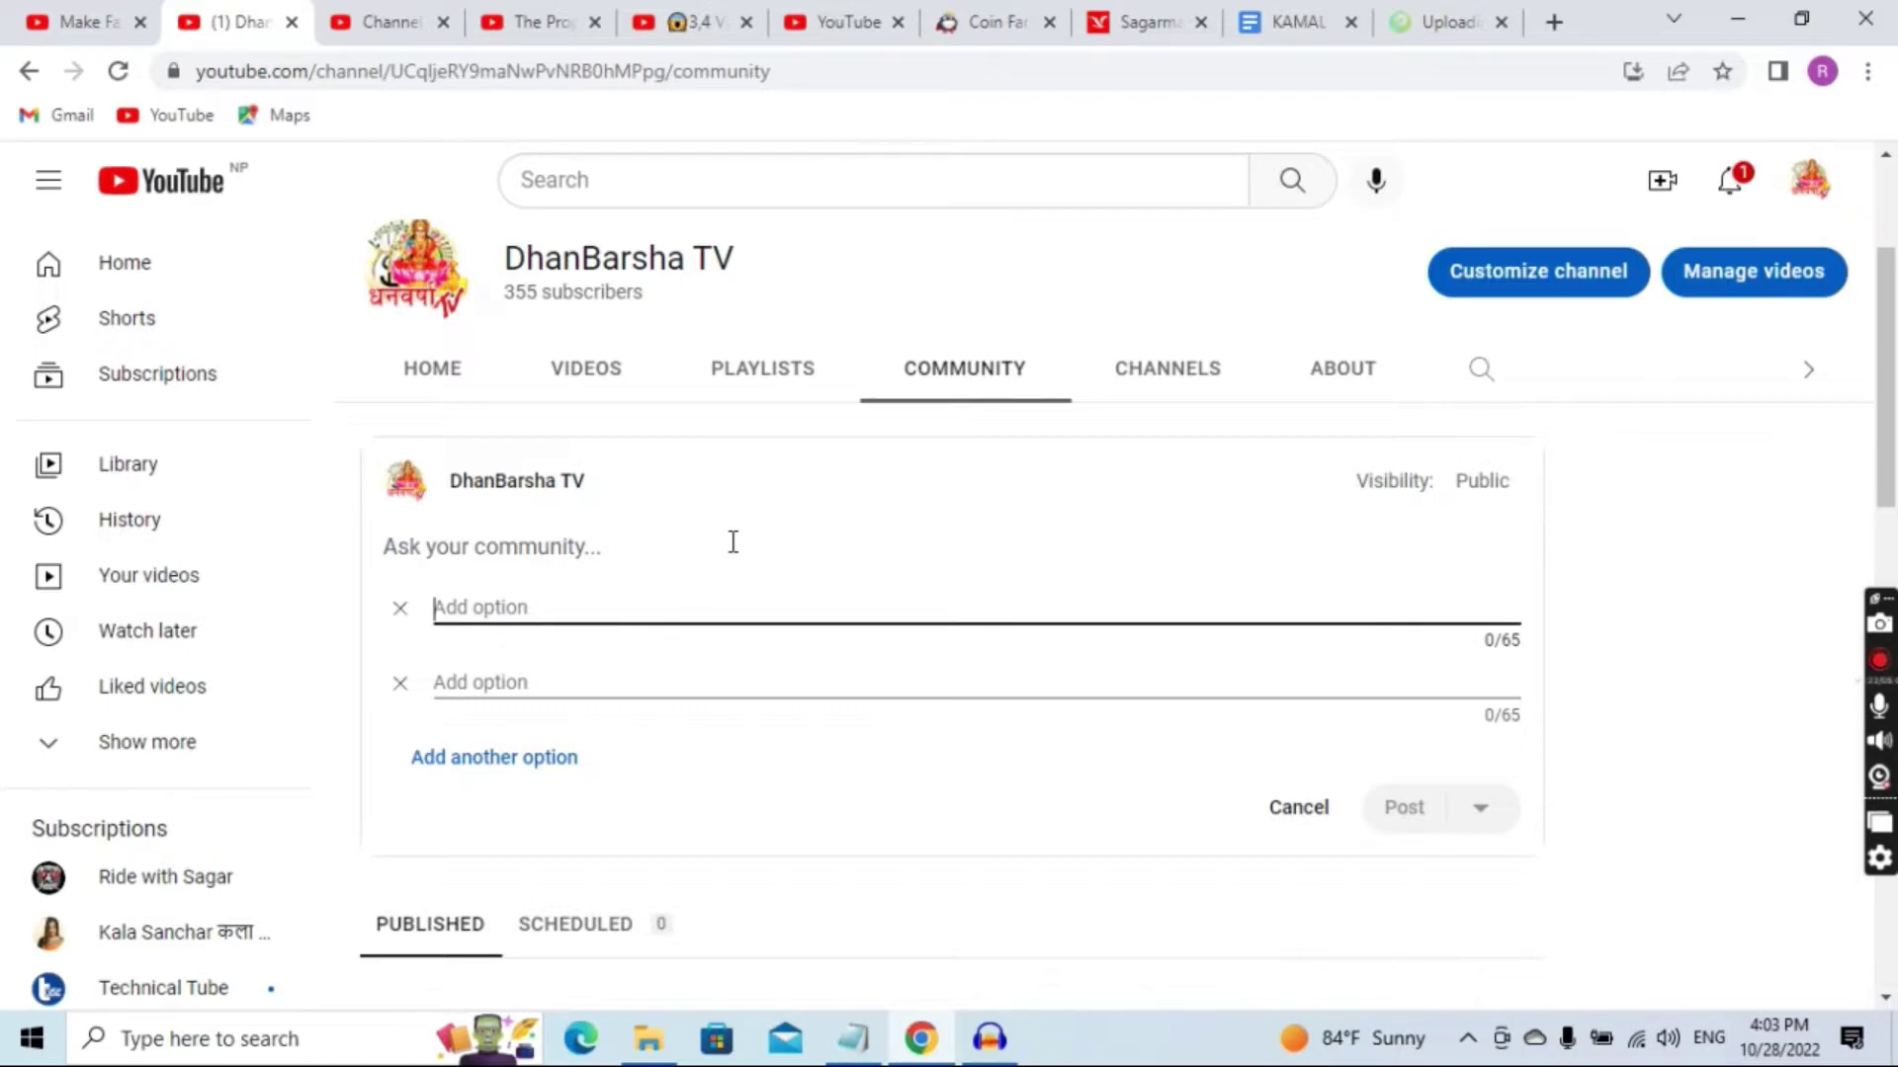
left_click(1307, 806)
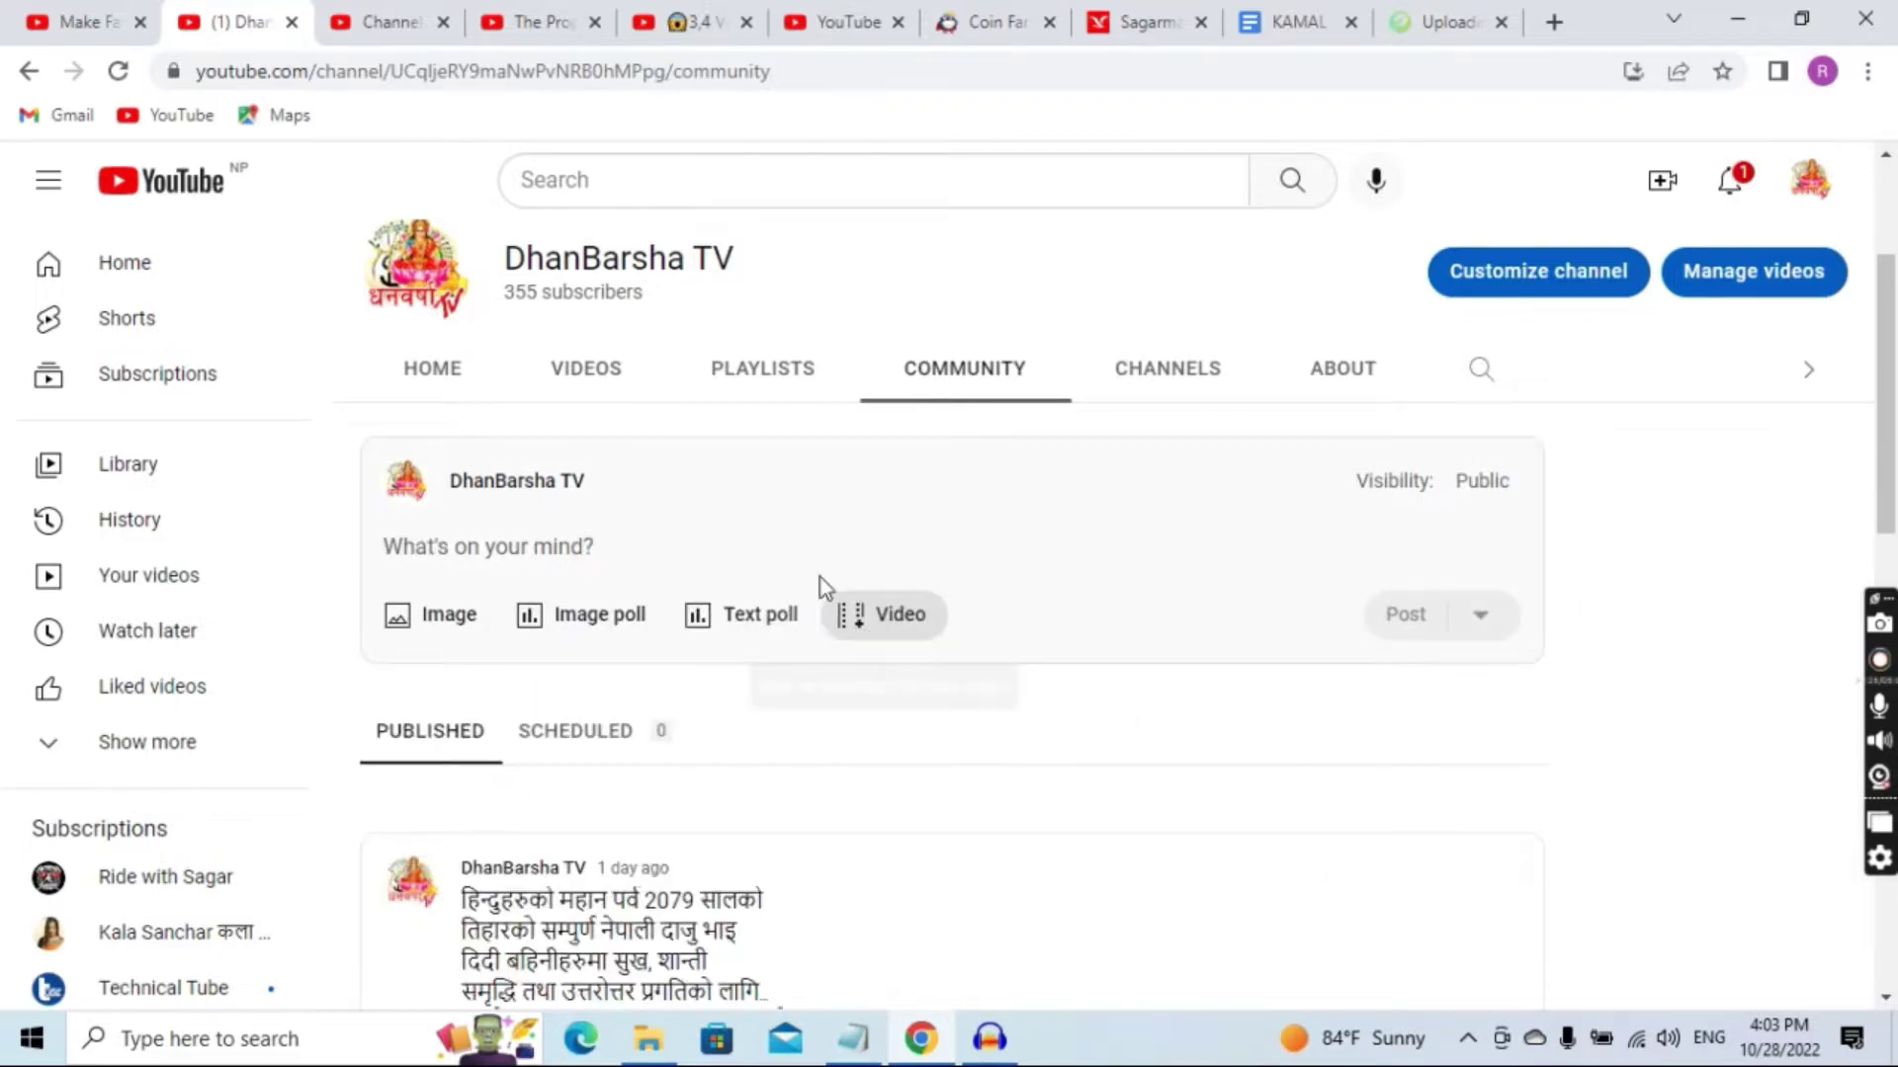
- Open the channel's video list in another browser tab and copy the link of the 6:58 "1XBET in Nepal | 1XBET Earning Reality in Nepal" video
left_click(881, 622)
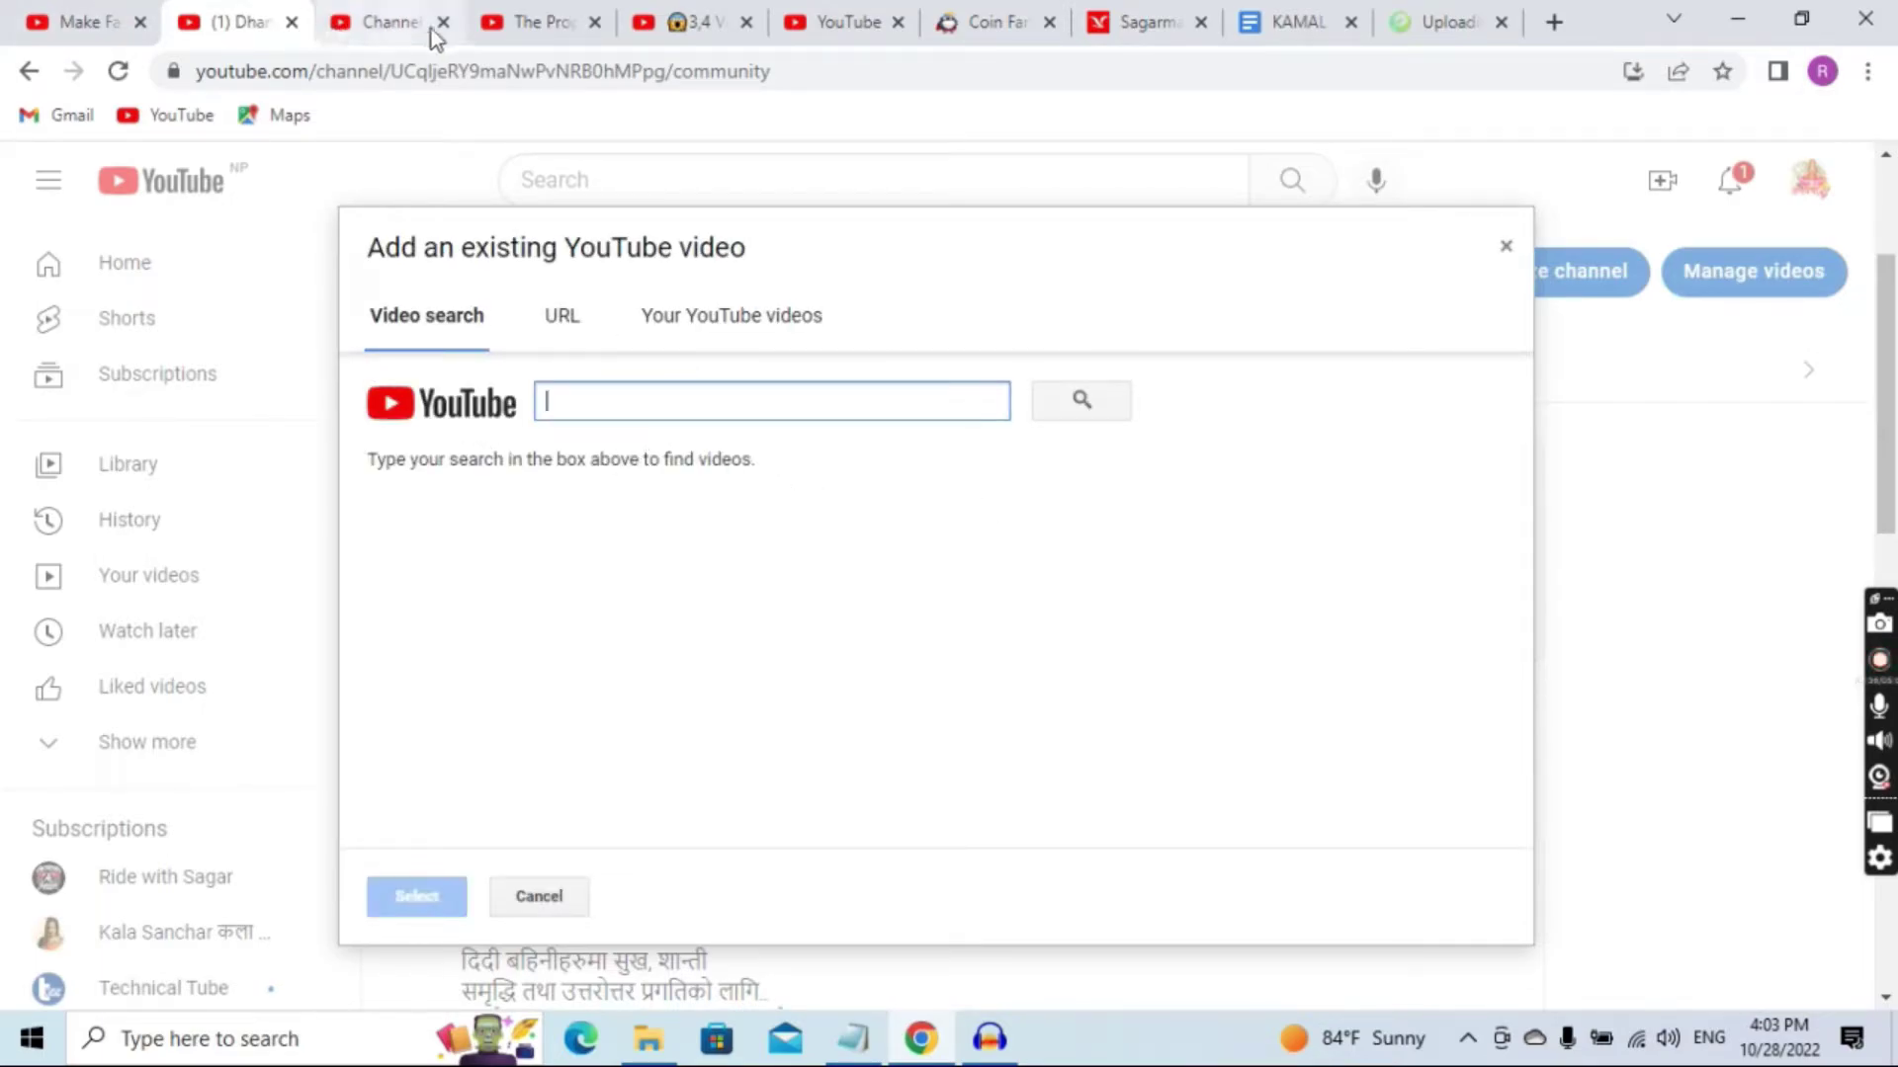
left_click(541, 23)
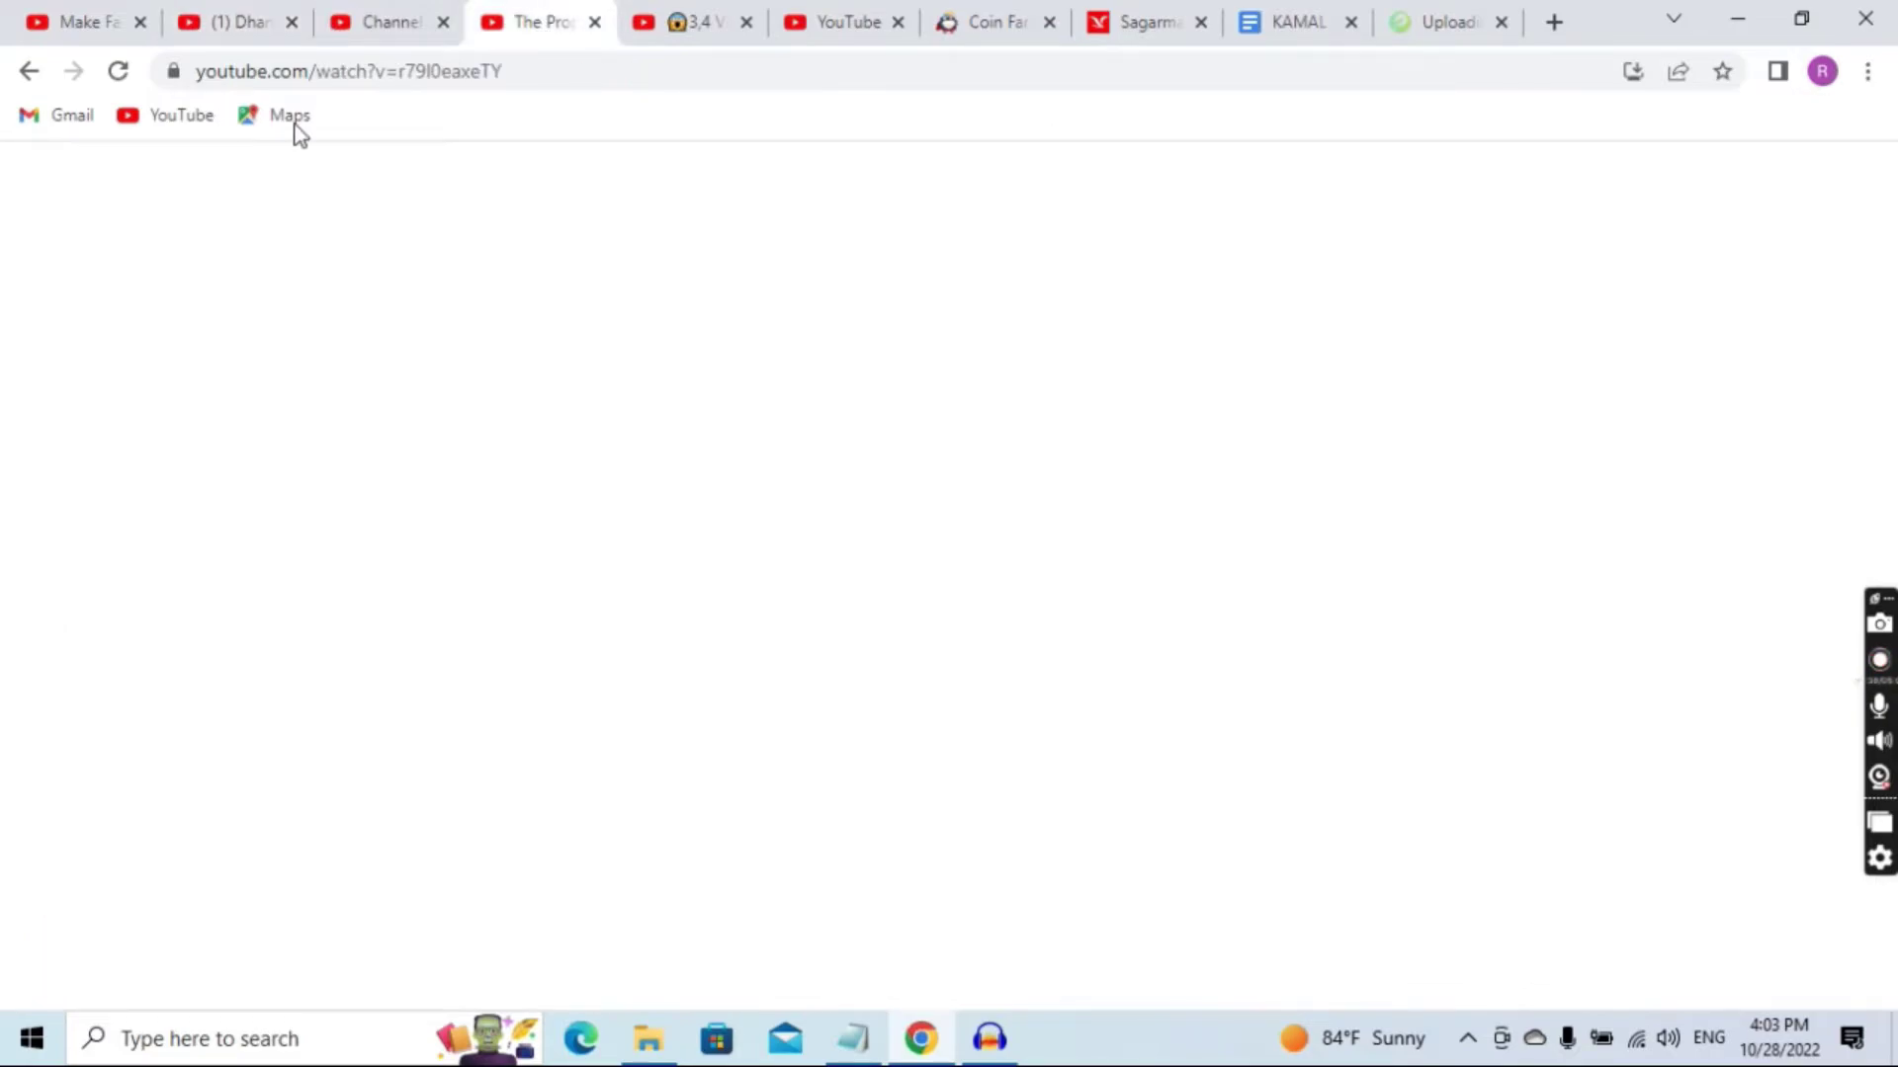
left_click(182, 114)
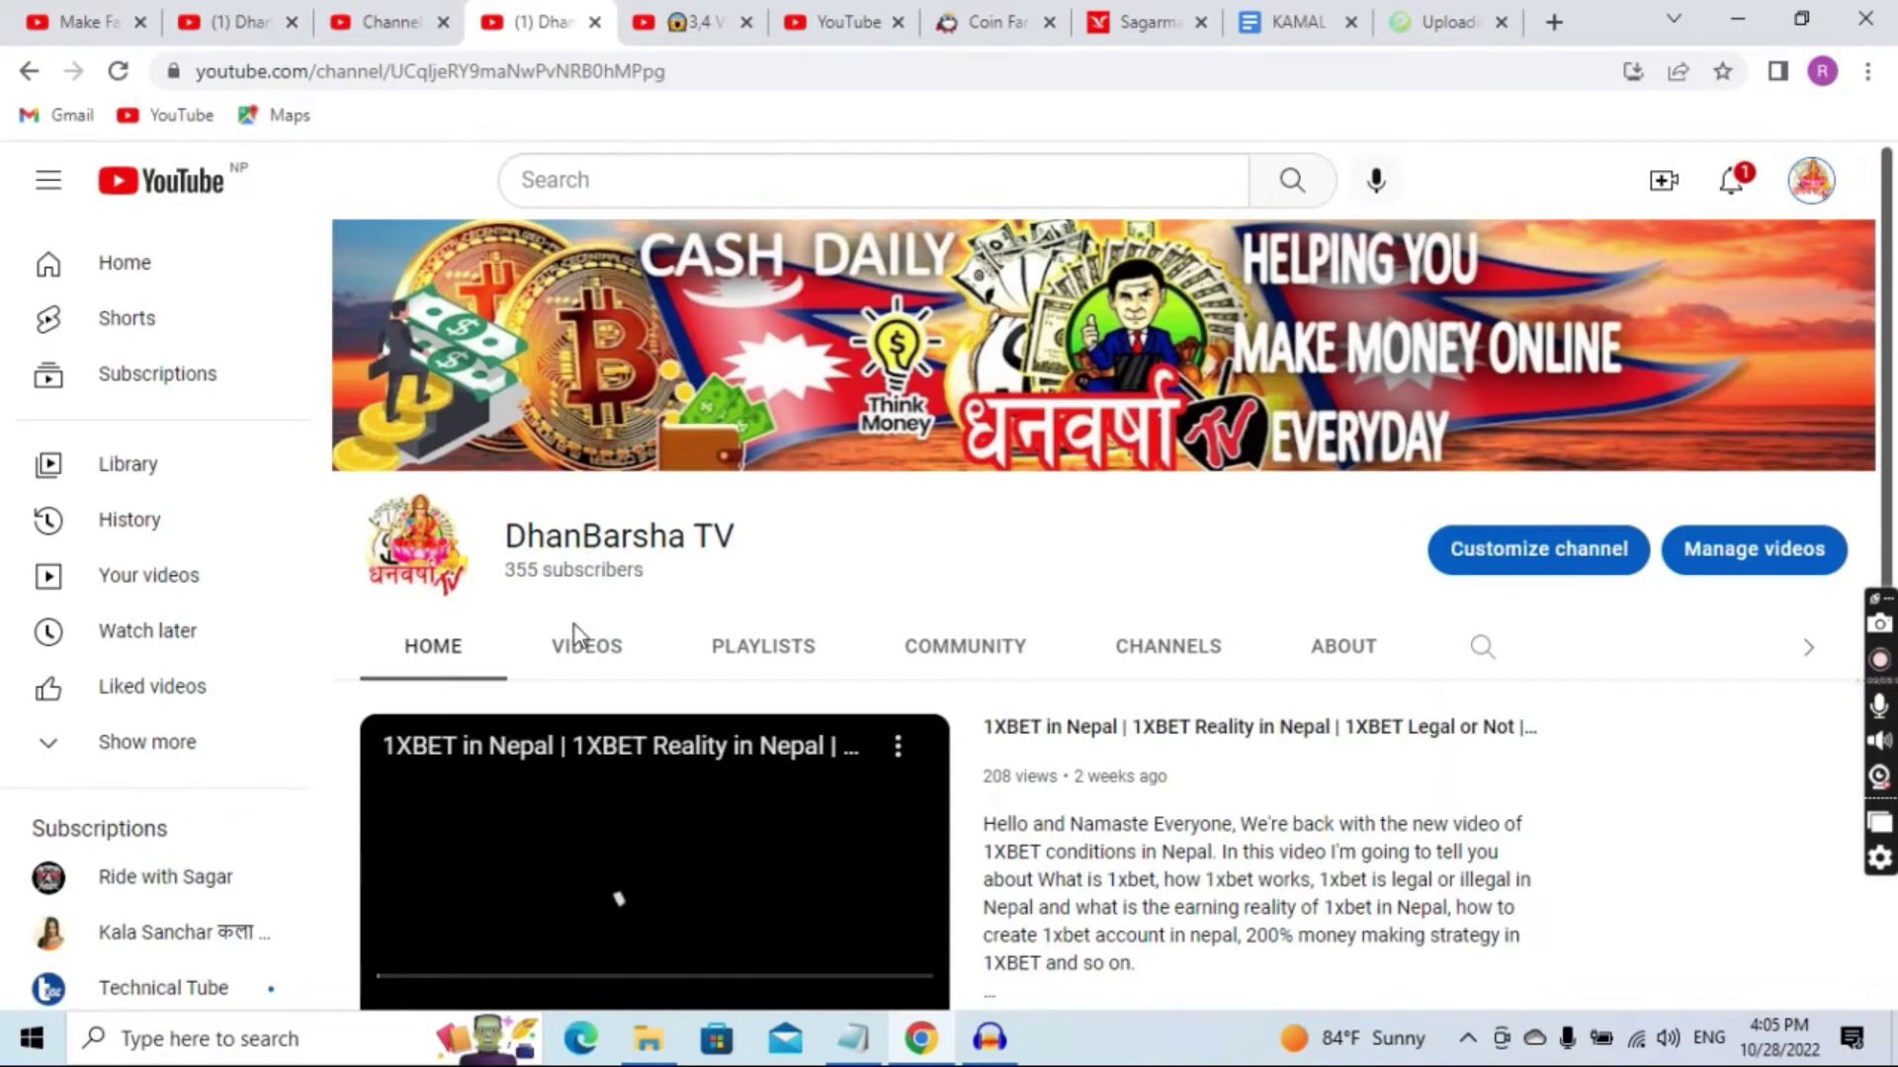
left_click(627, 644)
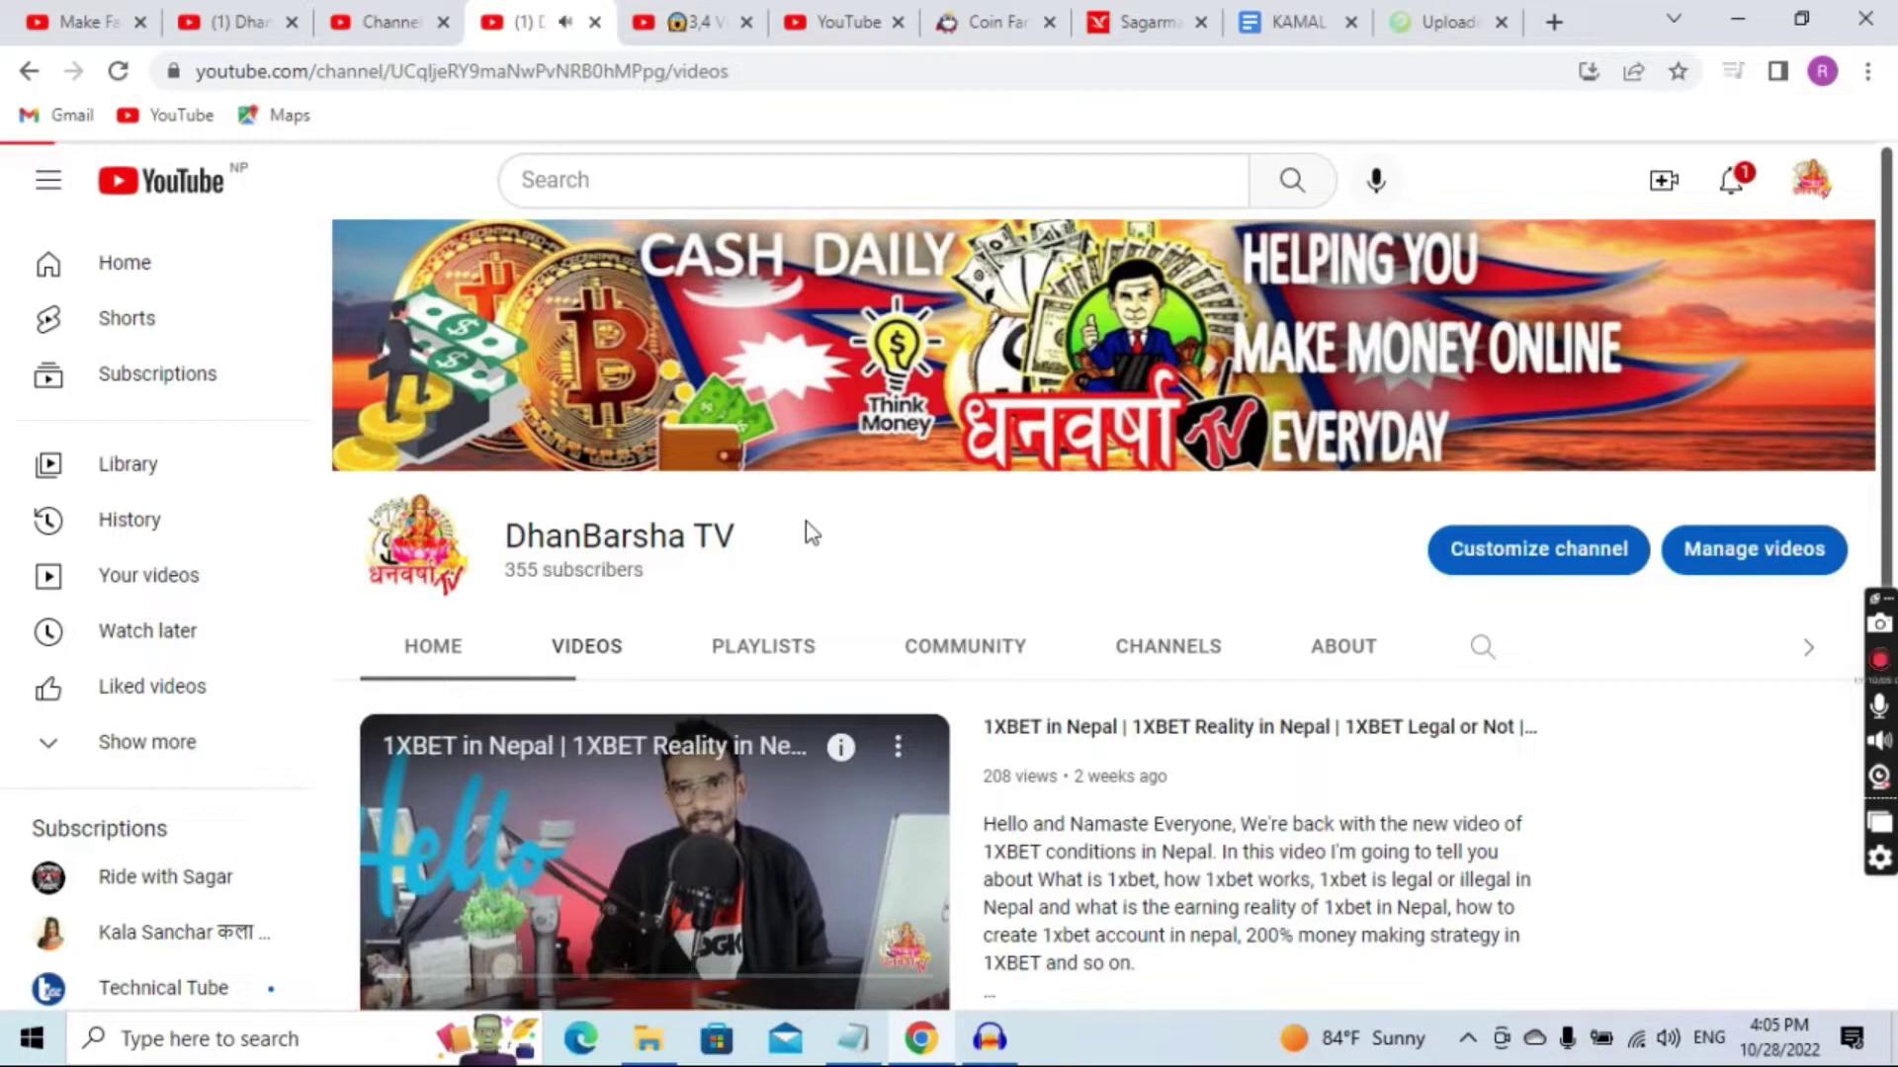
scroll(1601, 527, "down", 7)
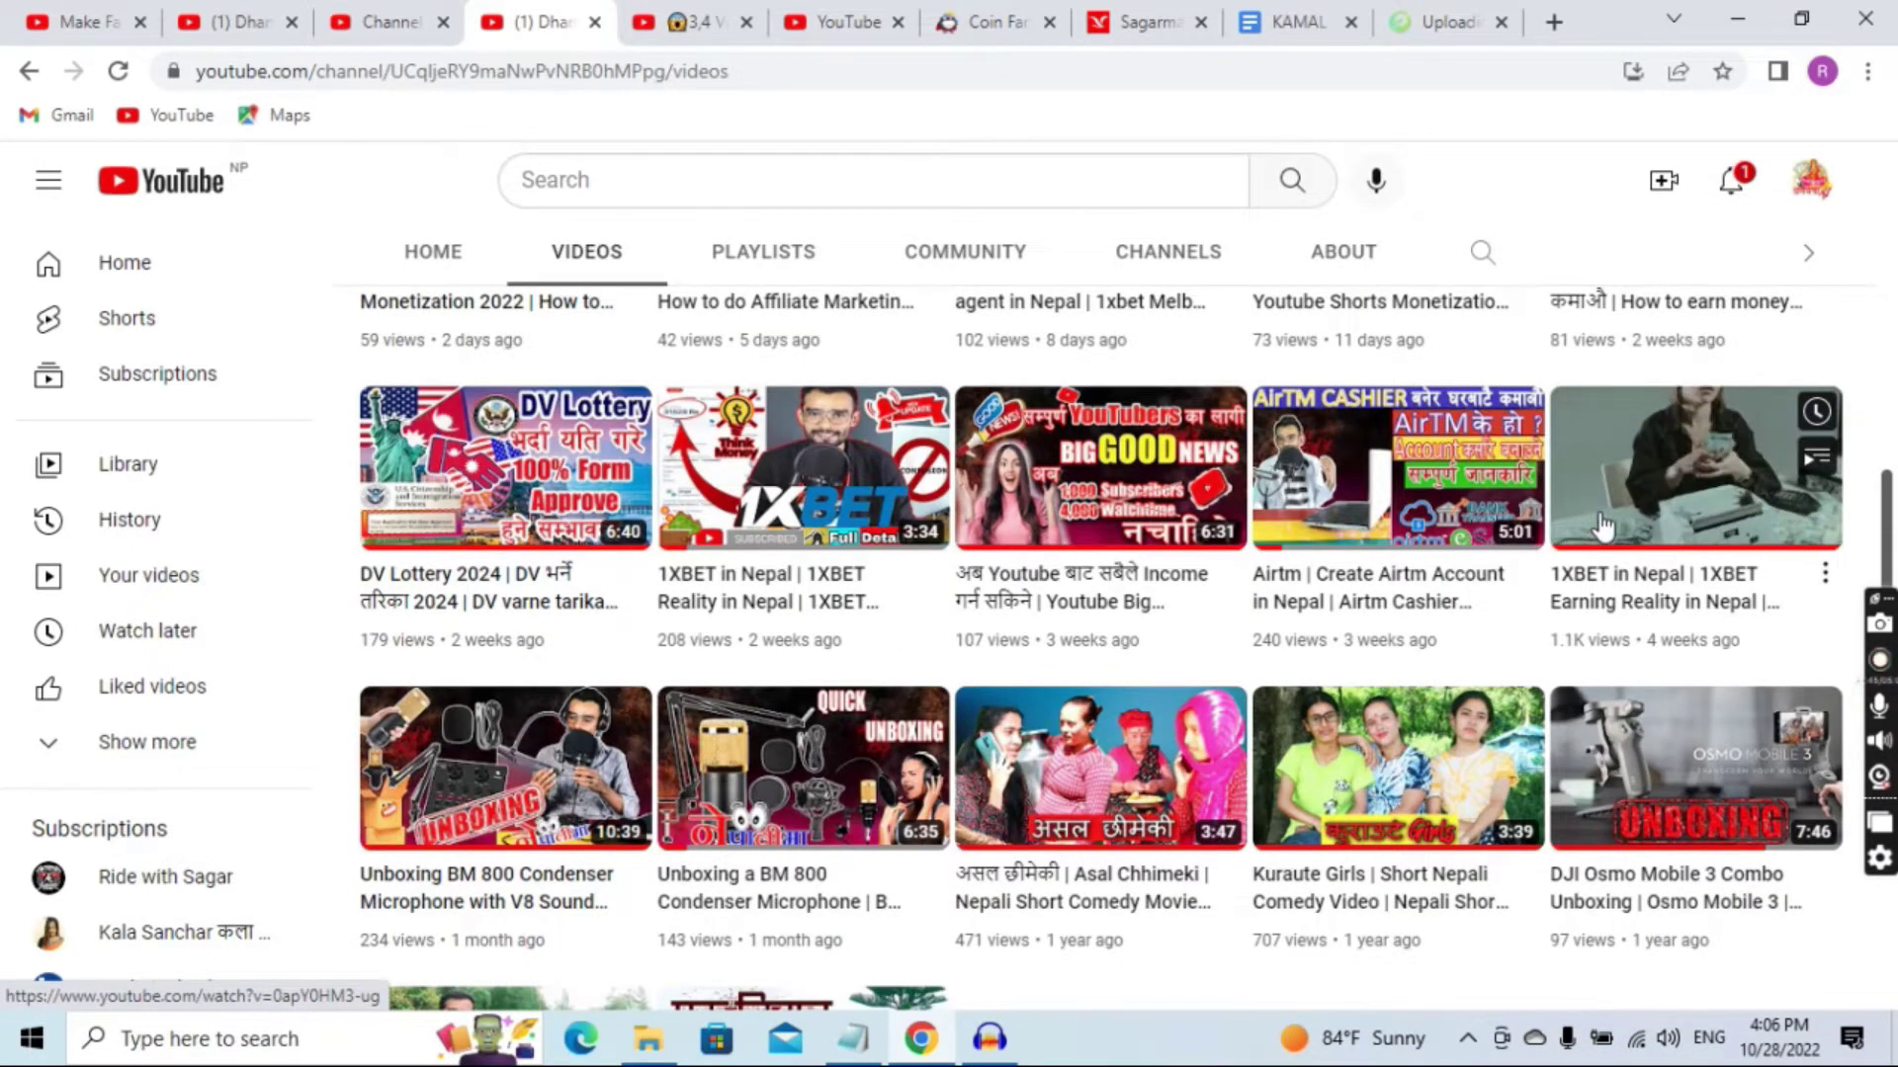
right_click(1649, 502)
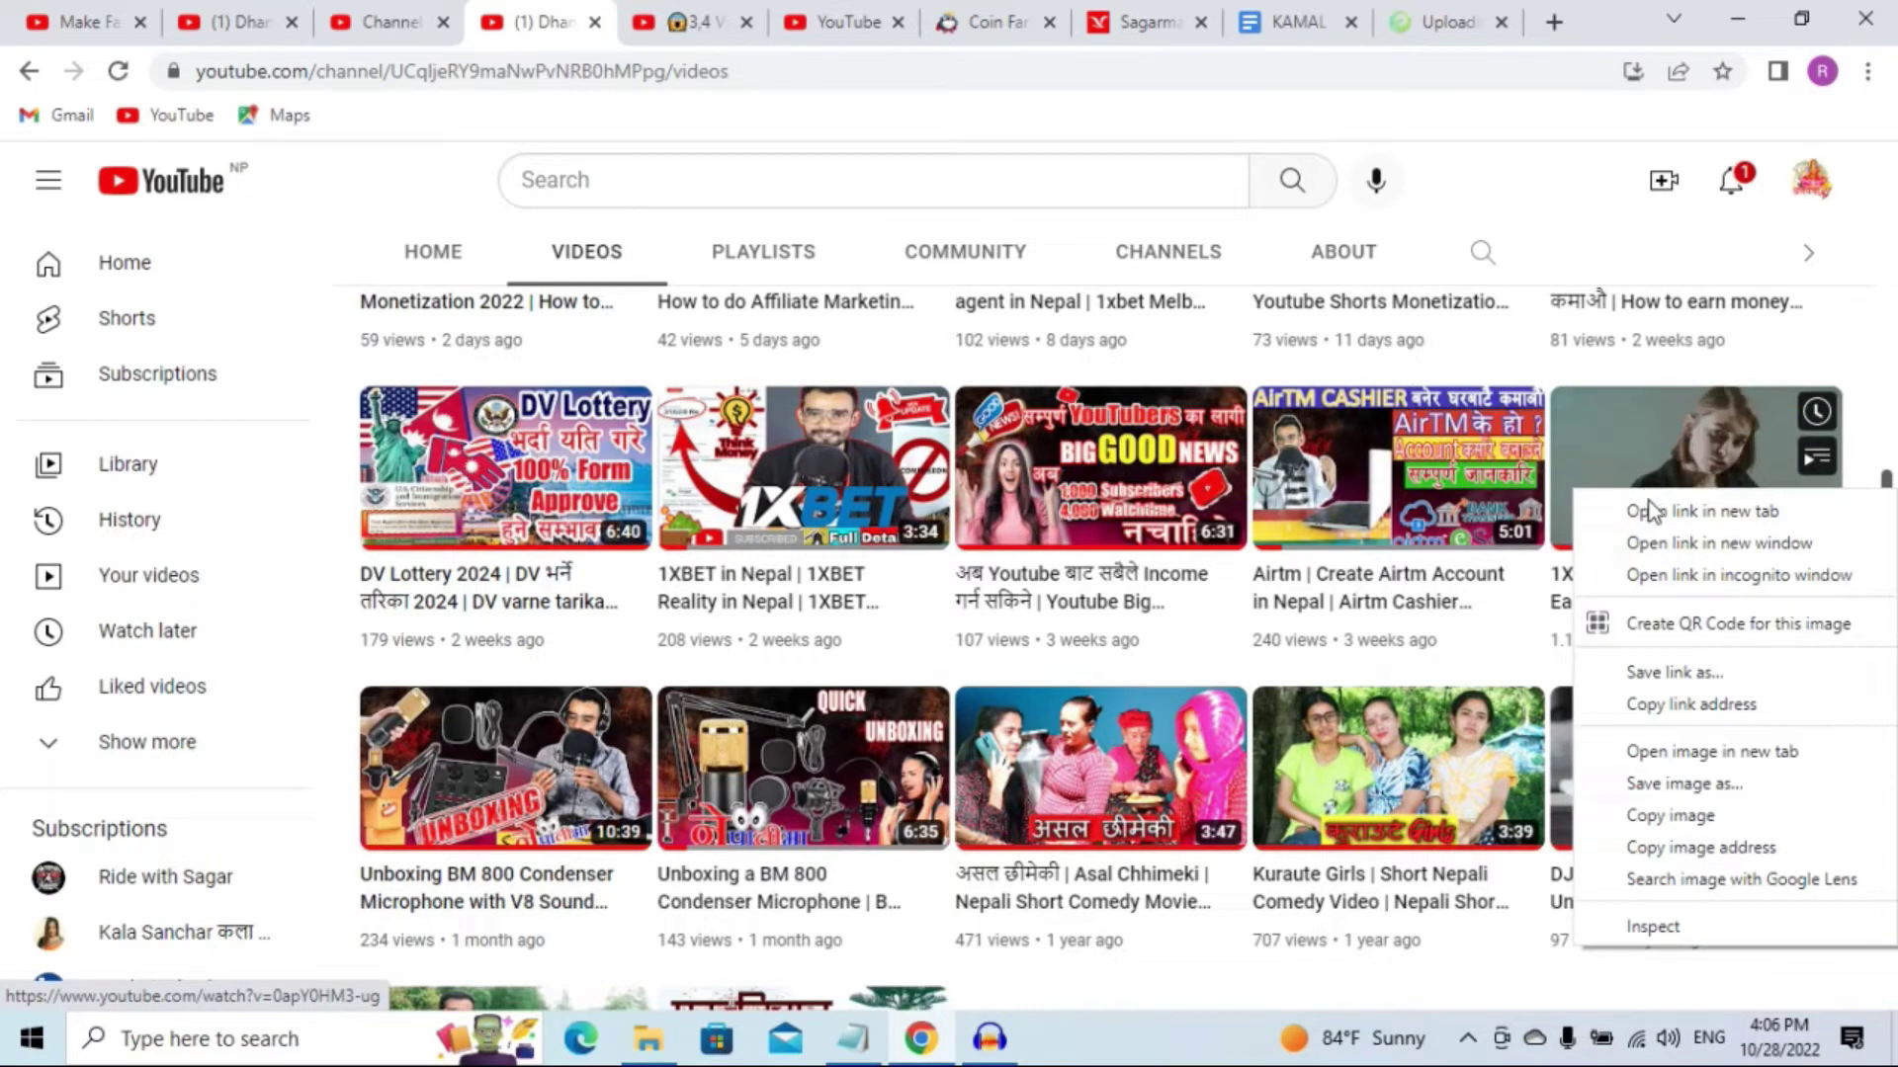
left_click(1686, 706)
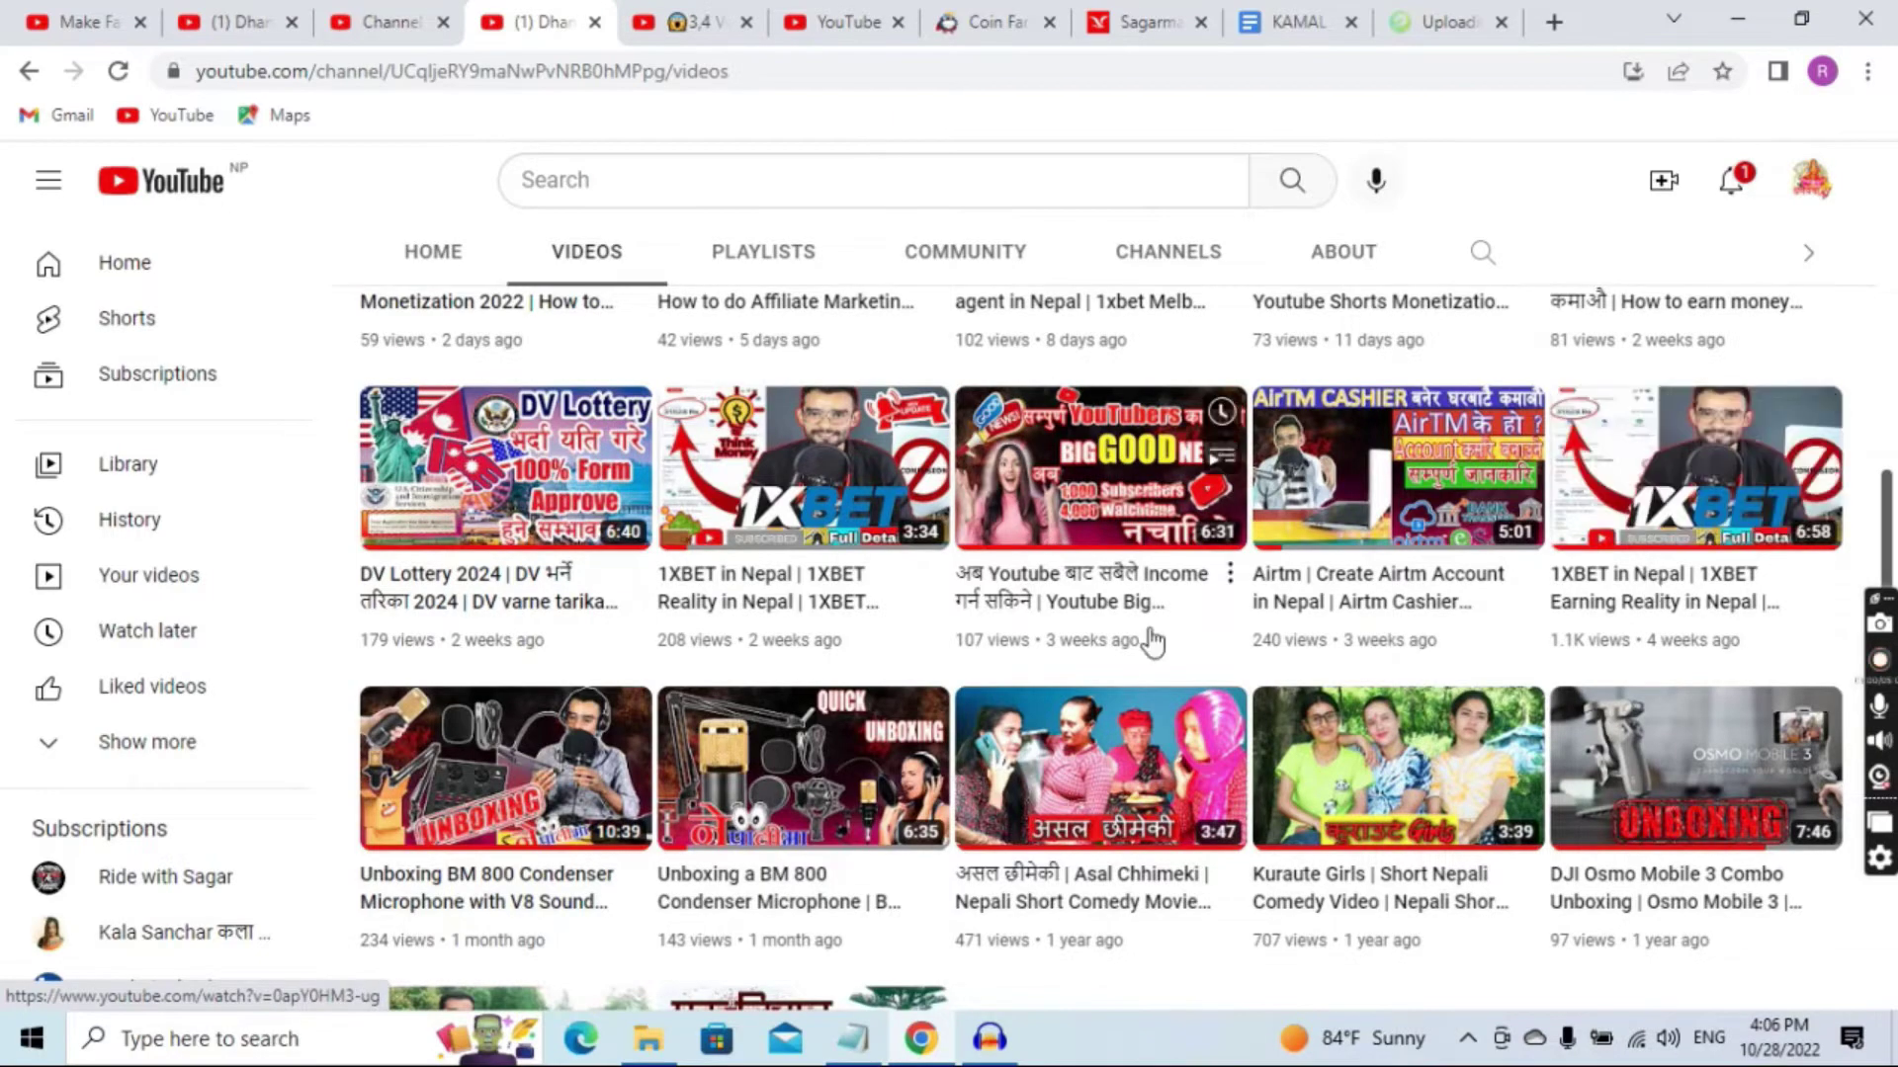
scroll(1151, 643, "up", 6)
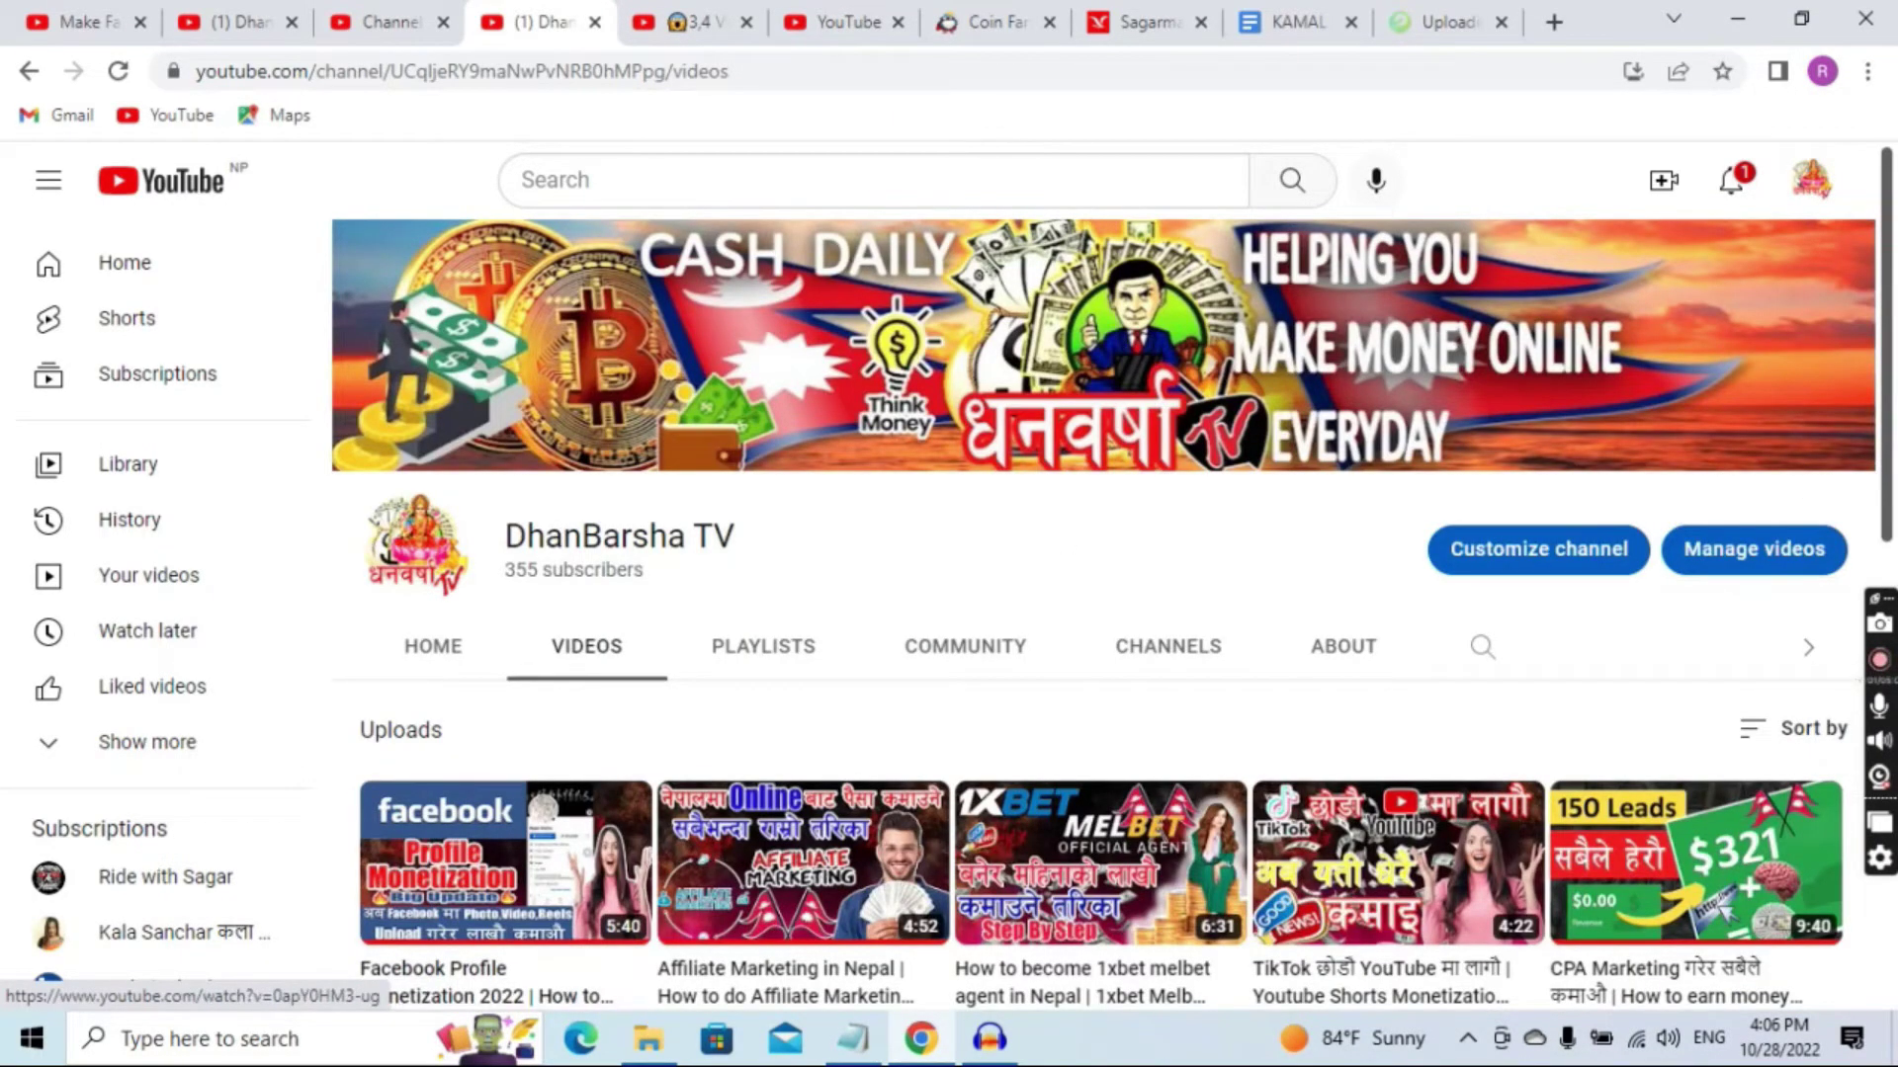
left_click(251, 28)
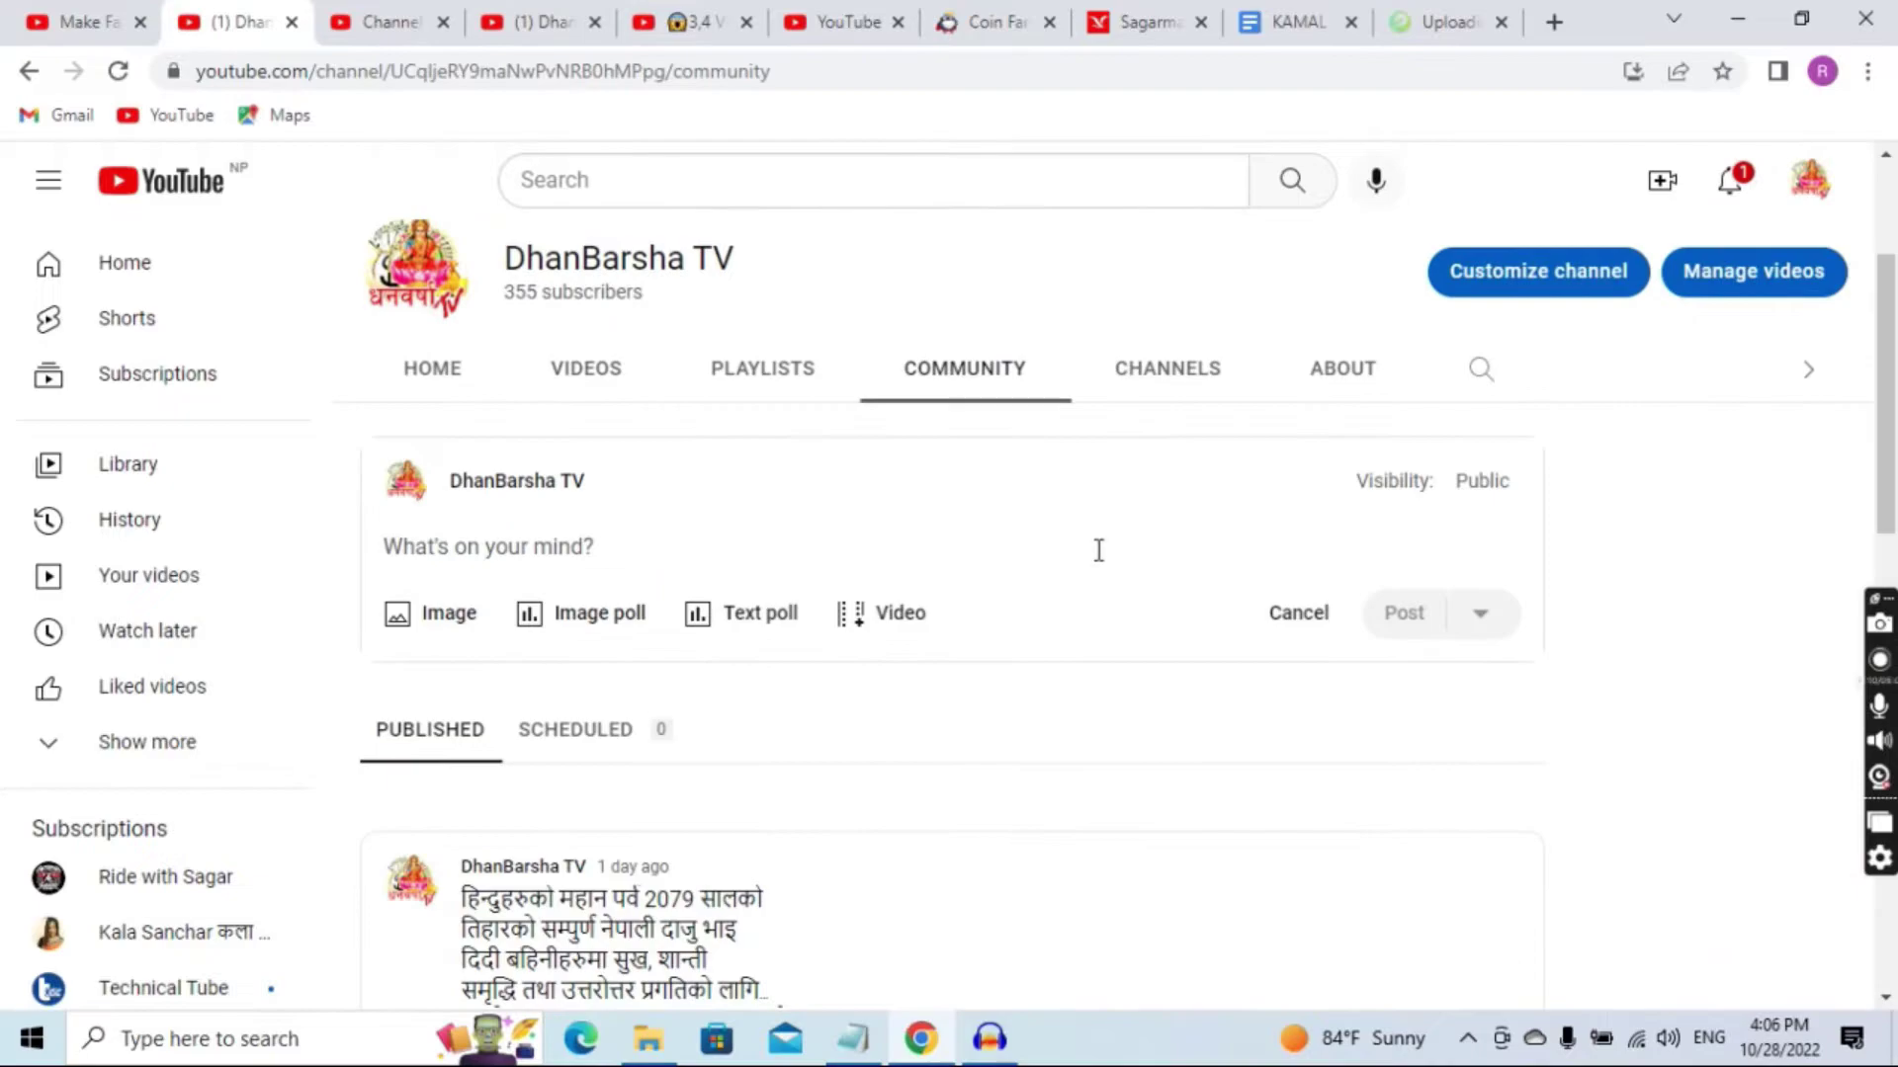
left_click(901, 628)
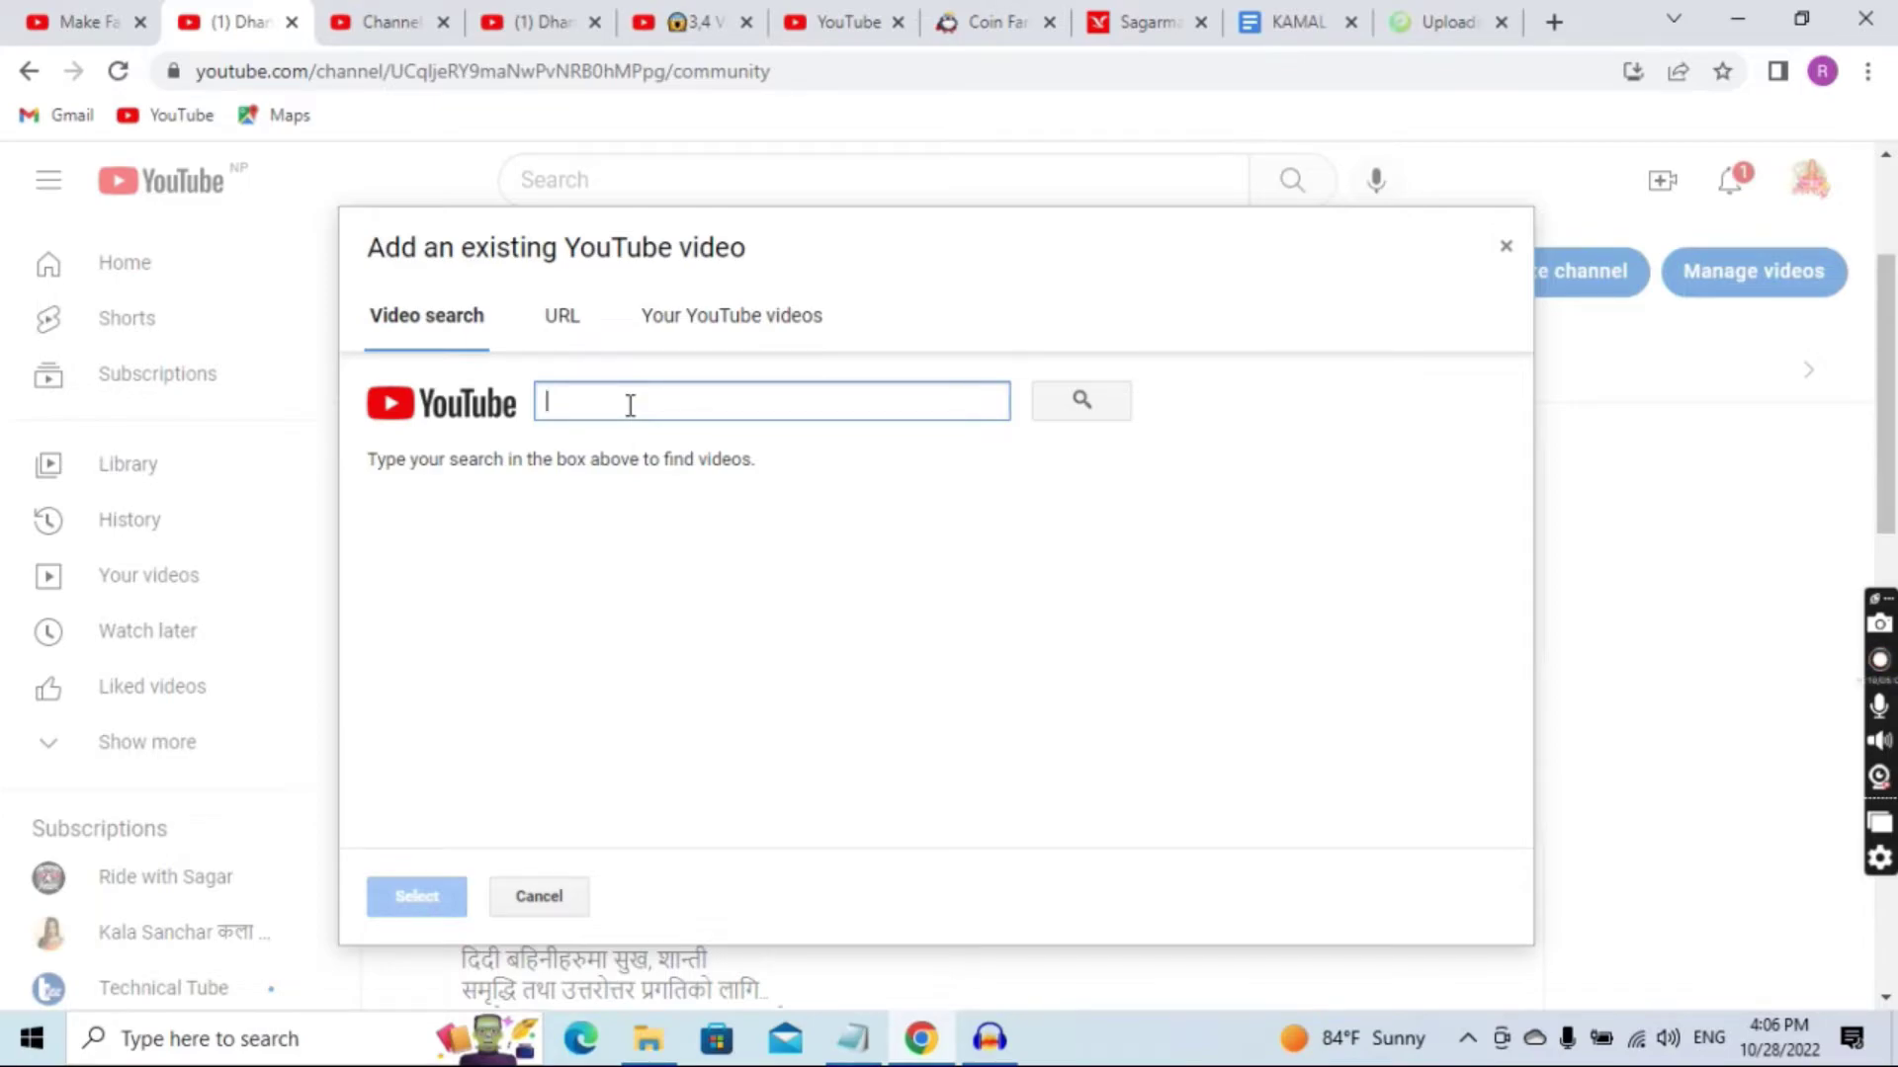
type("https://www.youtube.com/watch?v=TapY0HM3-ug")
left_click(1082, 415)
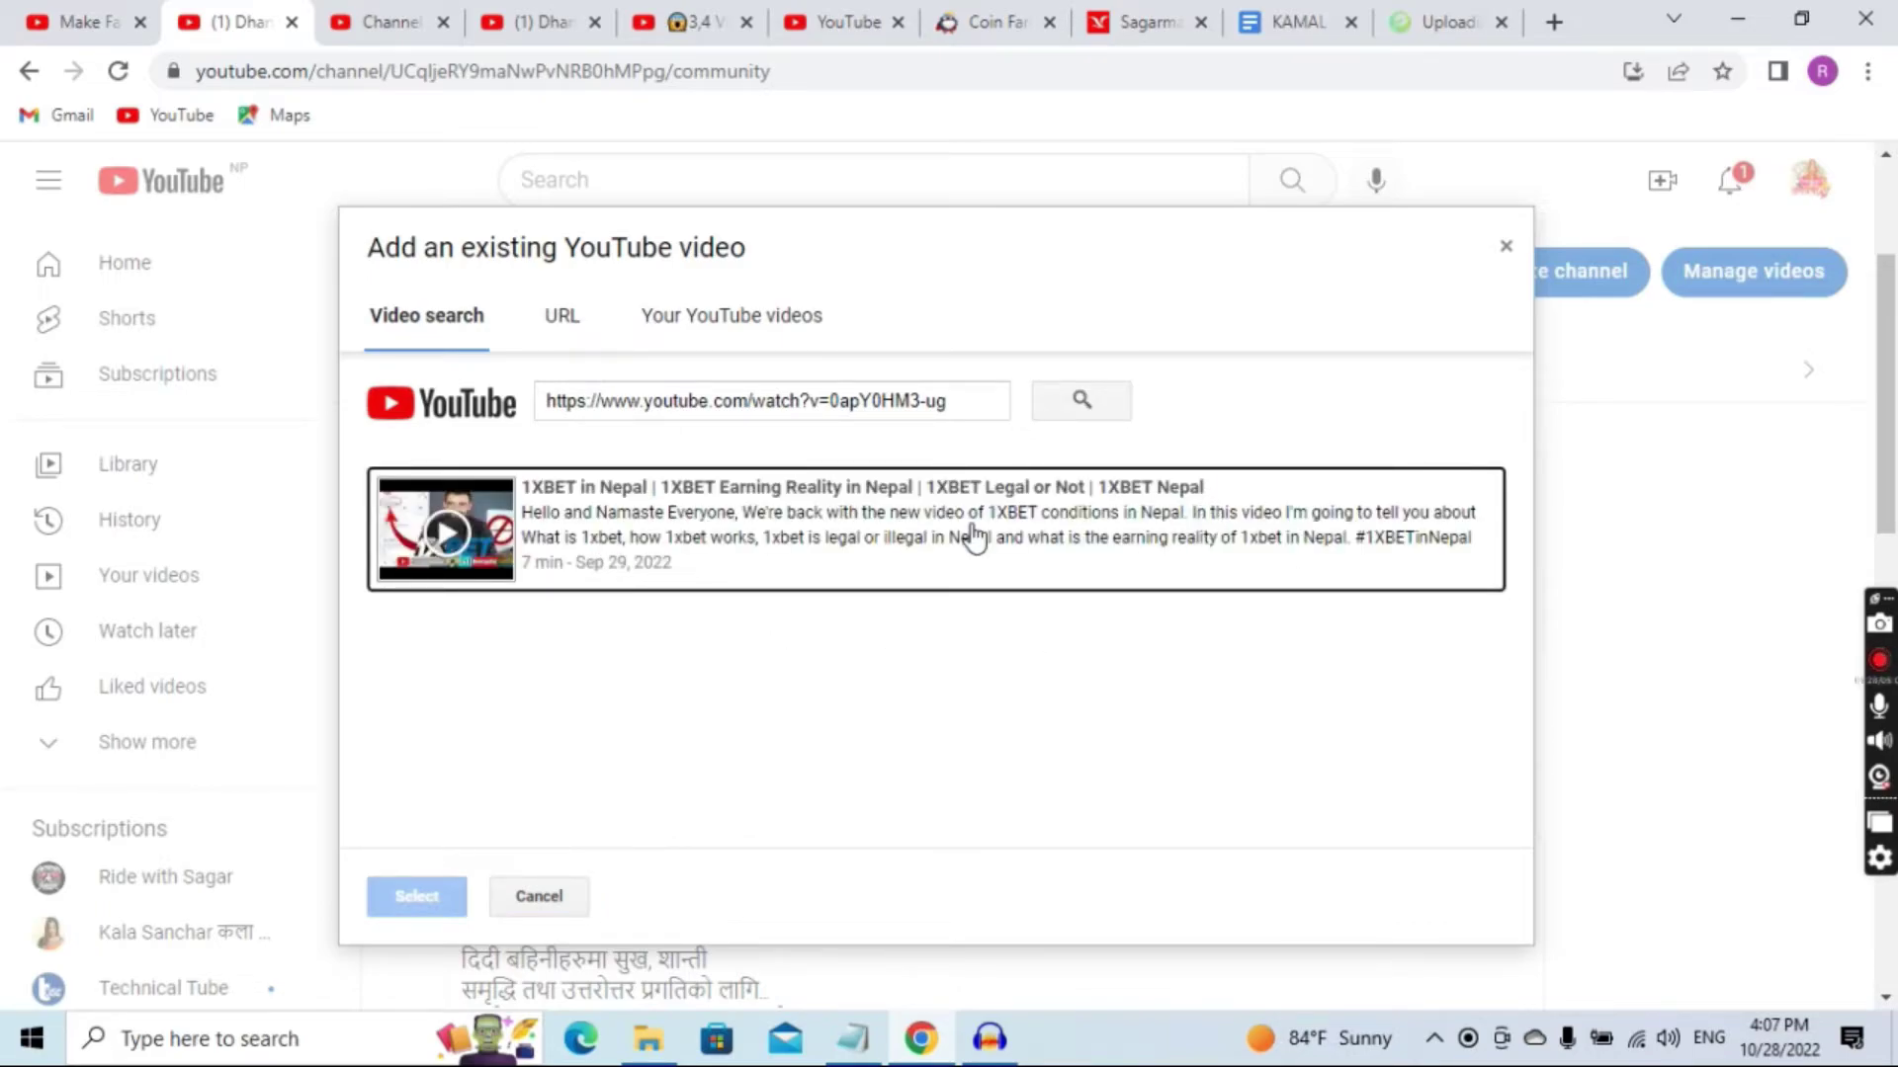
left_click(876, 532)
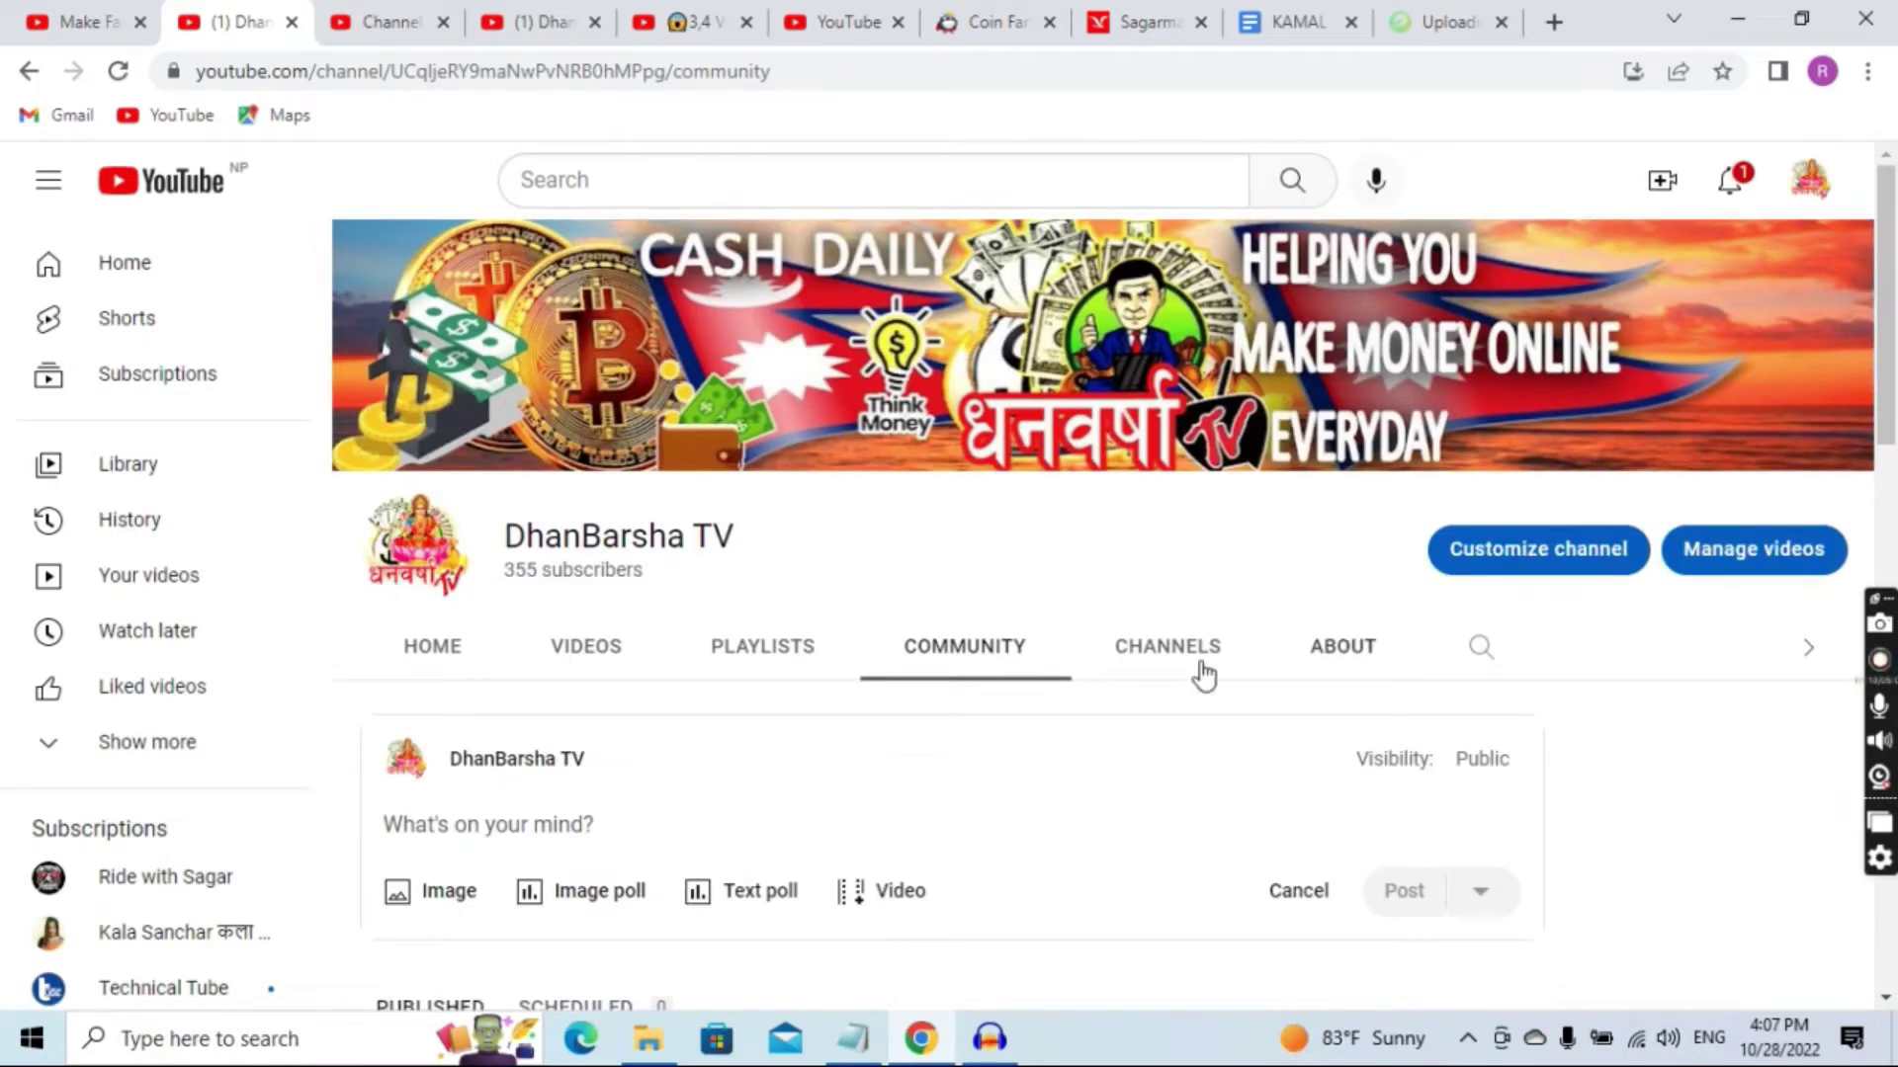
- Review the published community posts down to the shared Facebook Profile Monetization video
scroll(805, 712, "down", 14)
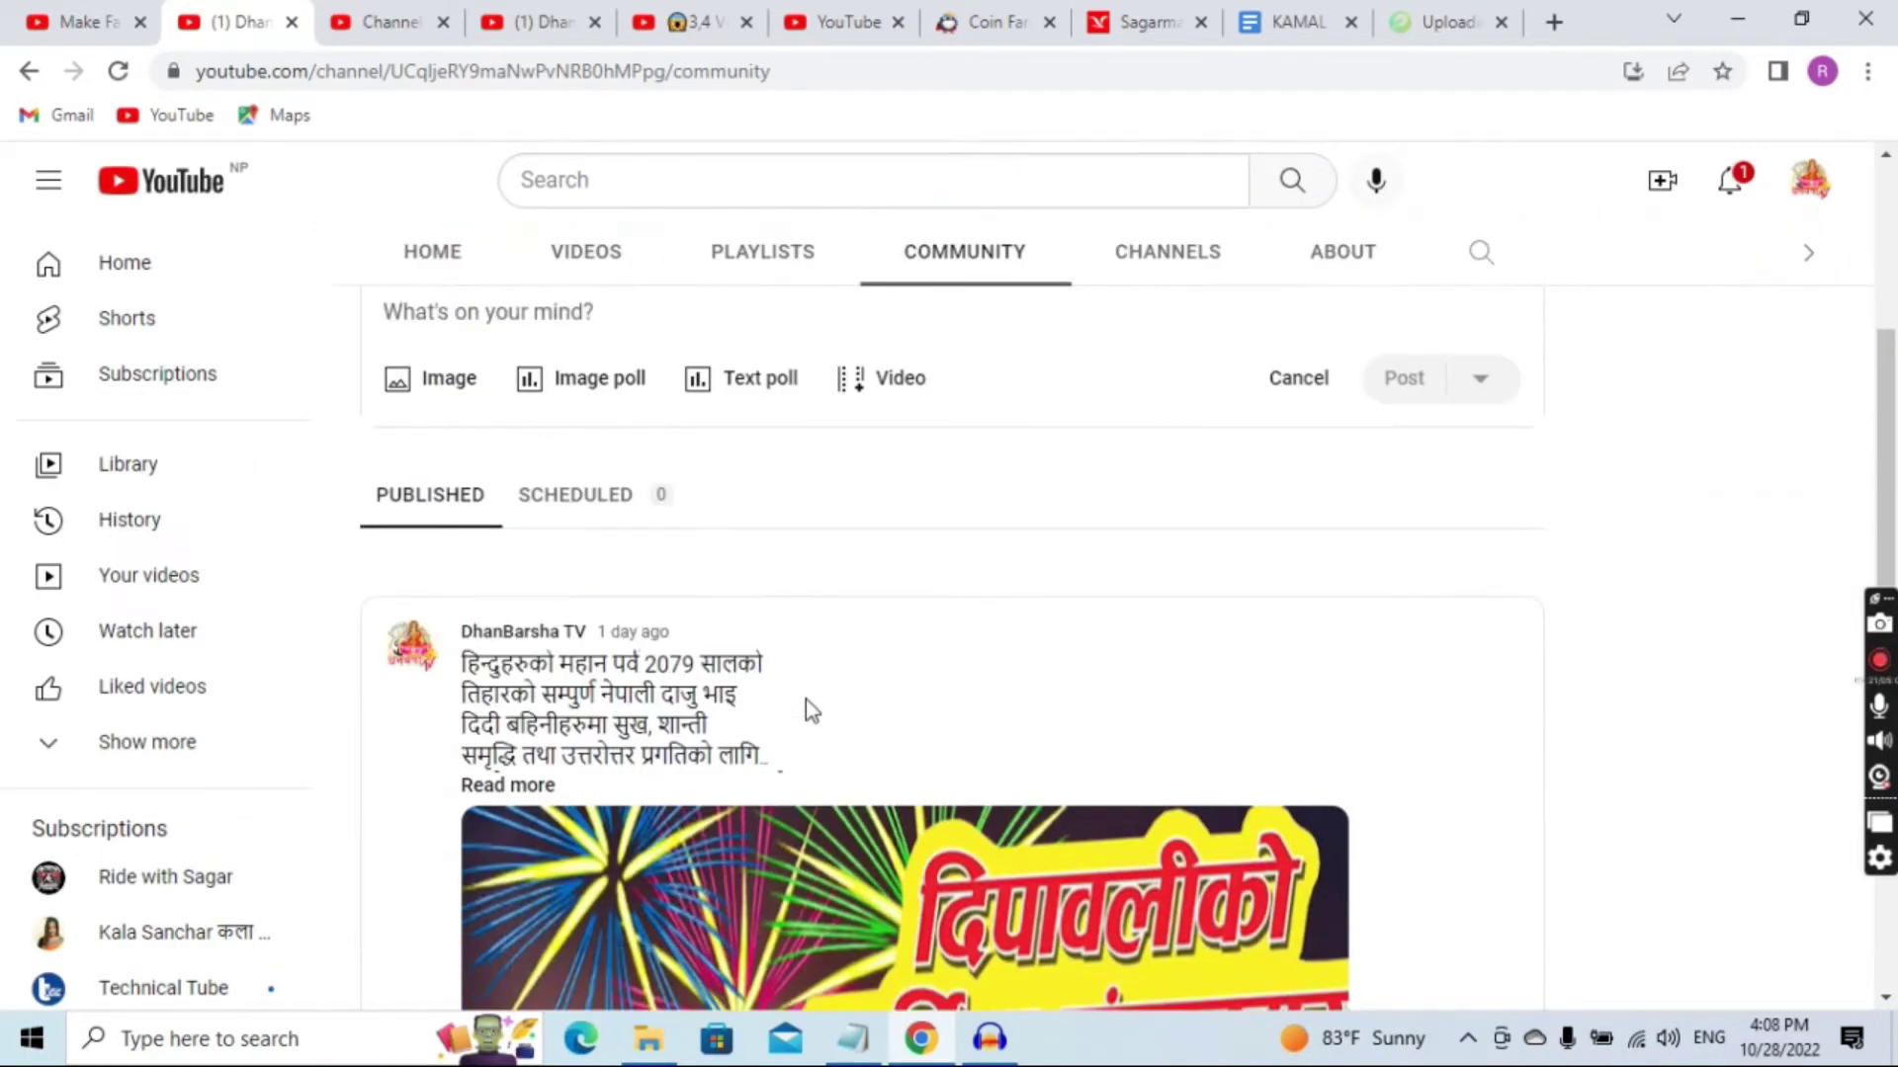
scroll(851, 678, "down", 3)
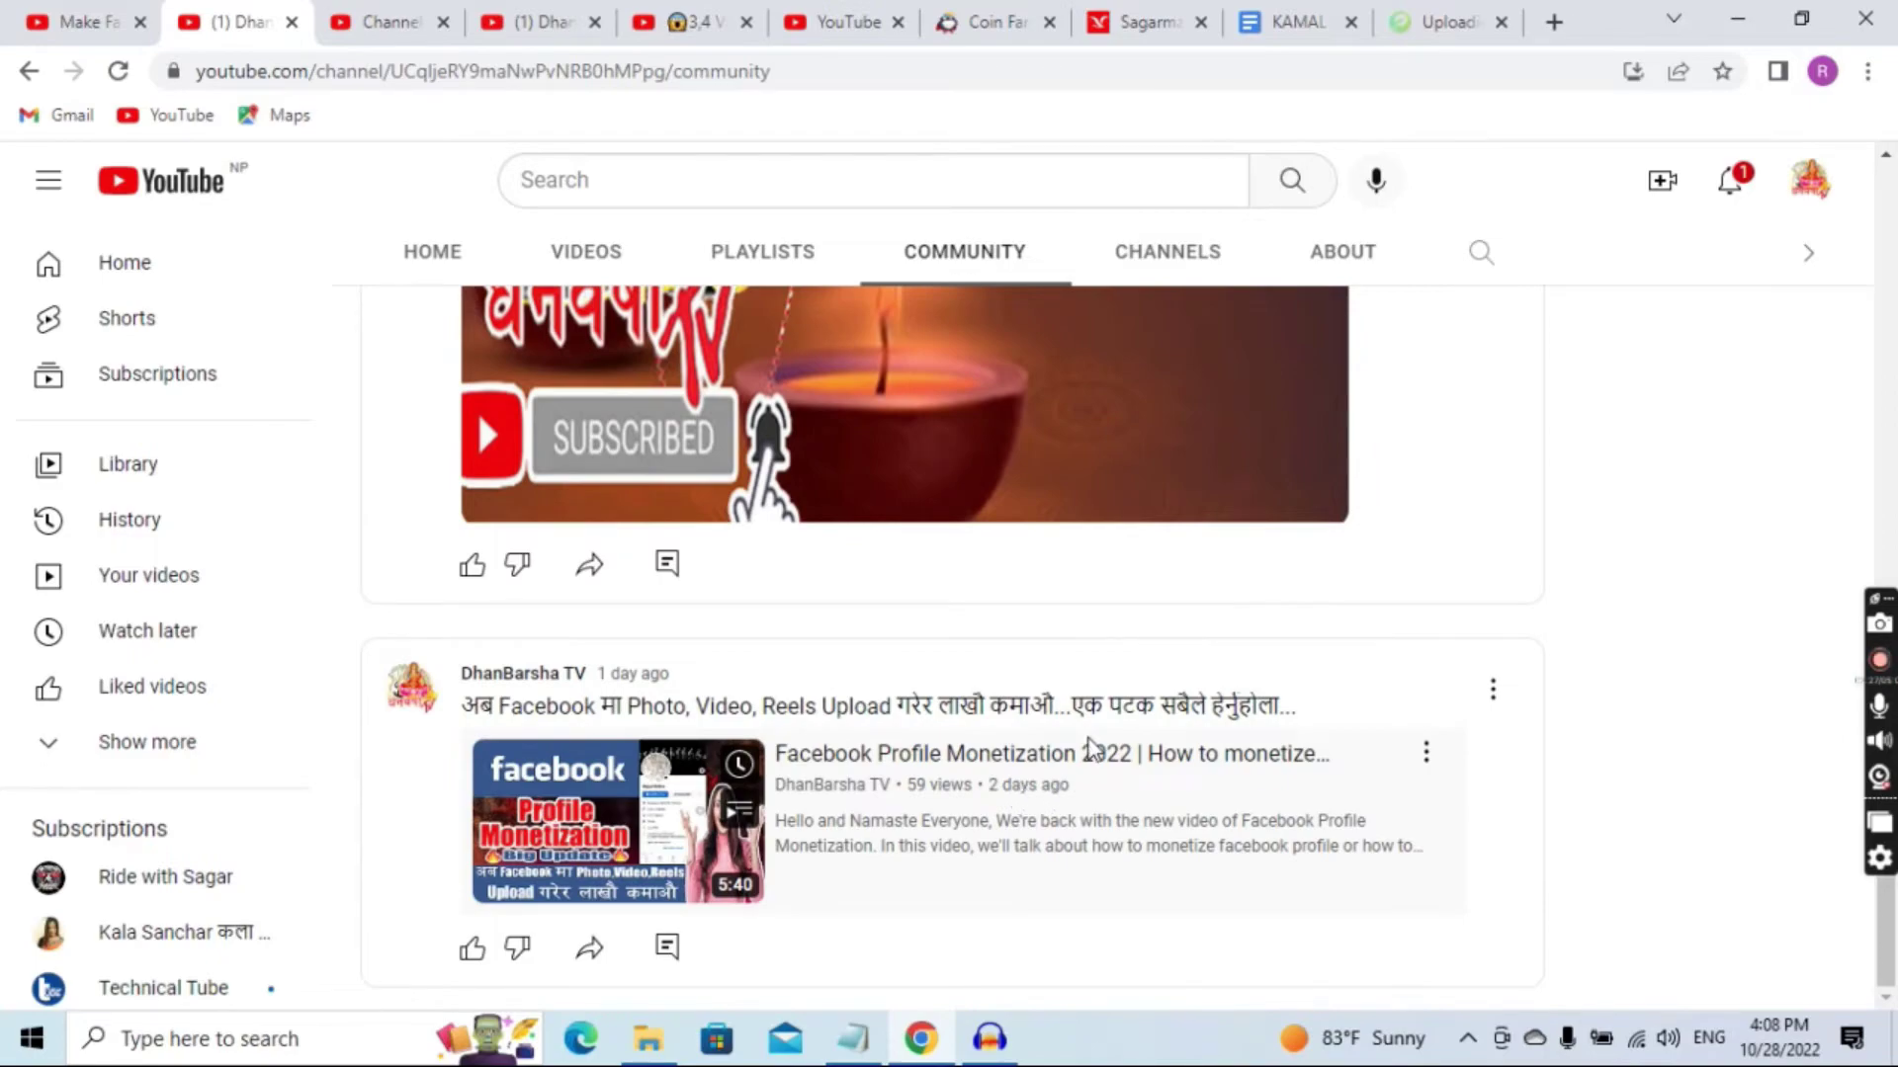